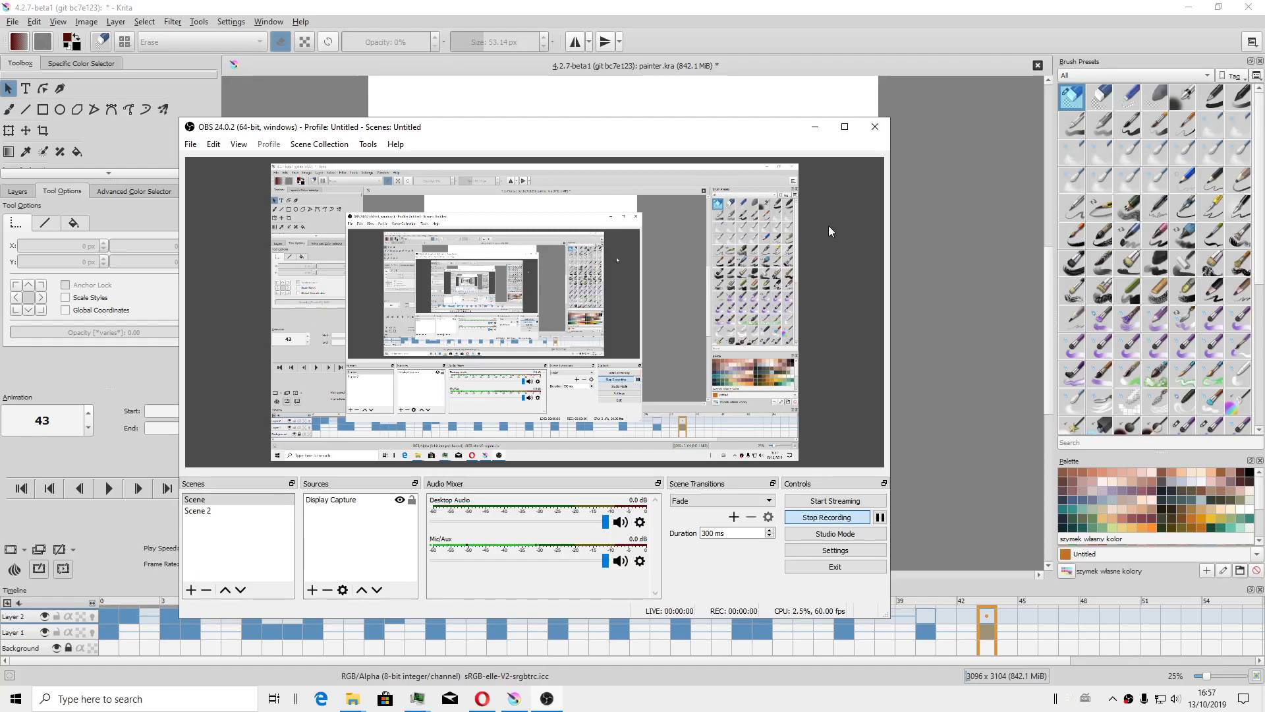
# Hide the screen recorder and check Krita's version (4.2.7-beta1) in About Krita.
pyautogui.click(815, 127)
pyautogui.click(301, 21)
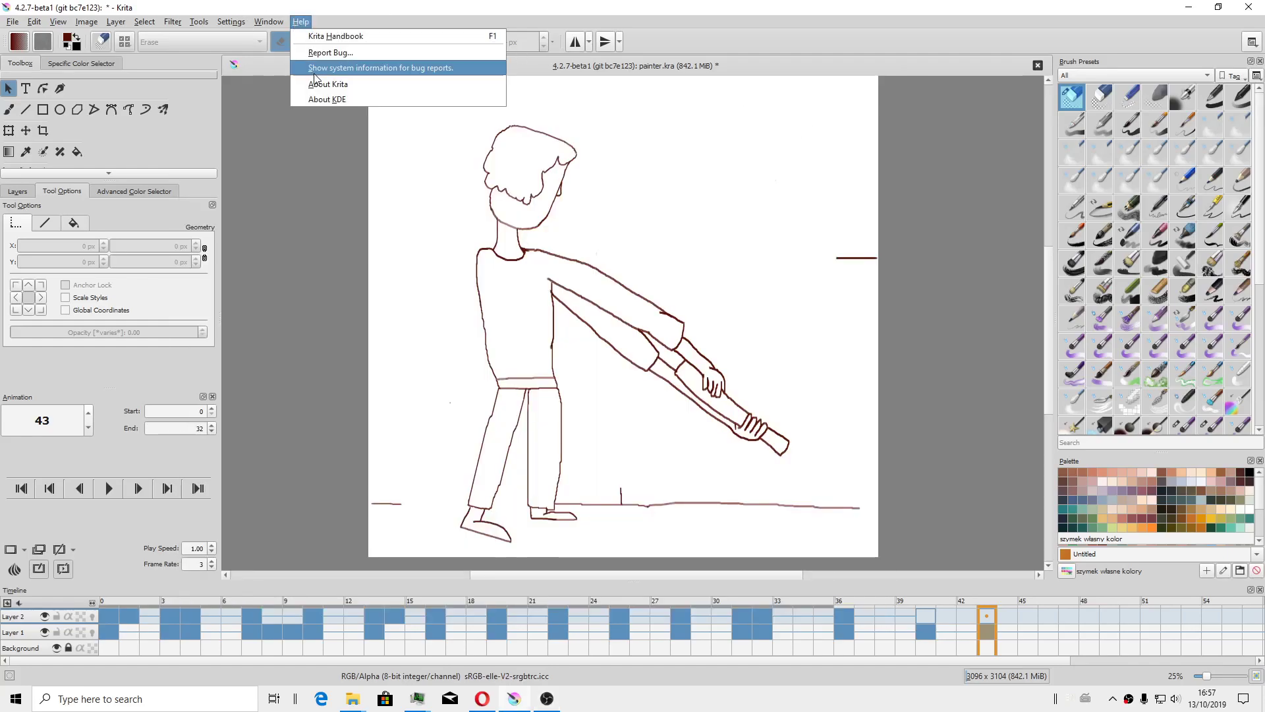
pyautogui.click(326, 83)
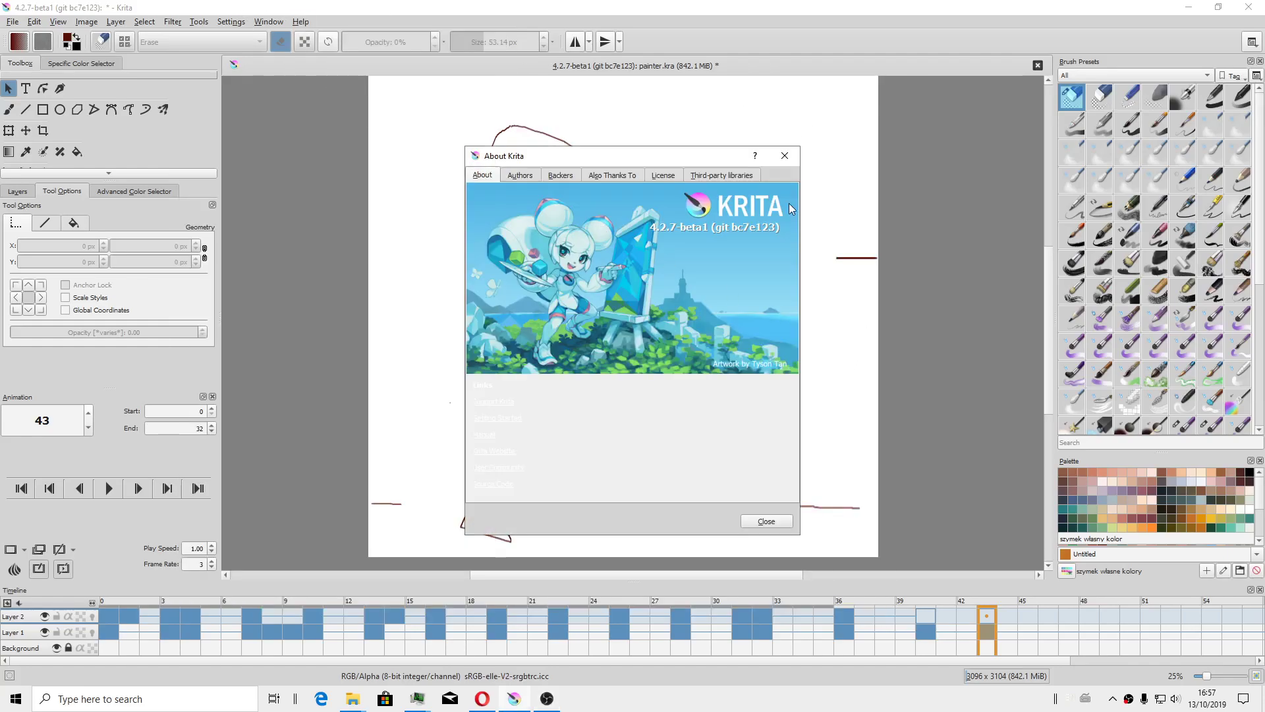
pyautogui.click(785, 155)
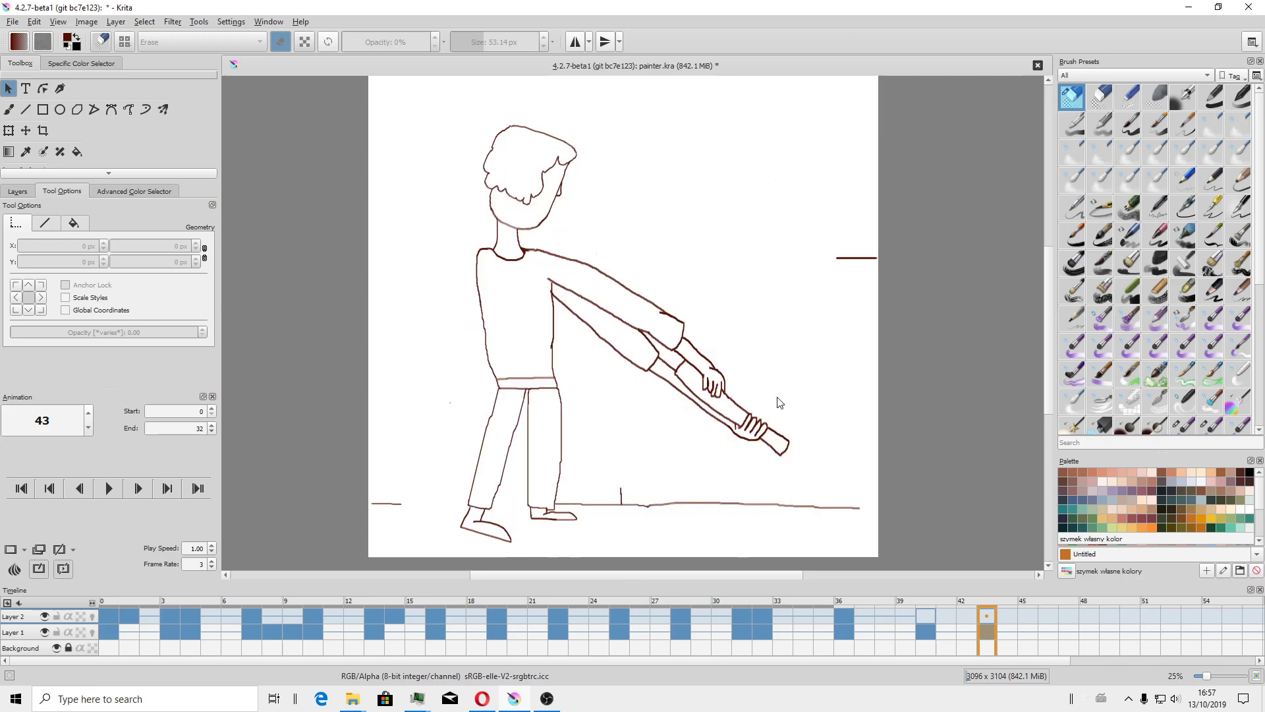
# Zoom in and out on the painter.kra drawing of the man holding the stick.
pyautogui.scroll(1, 777, 400)
pyautogui.scroll(-3, 784, 395)
pyautogui.scroll(1, 798, 365)
pyautogui.scroll(2, 803, 361)
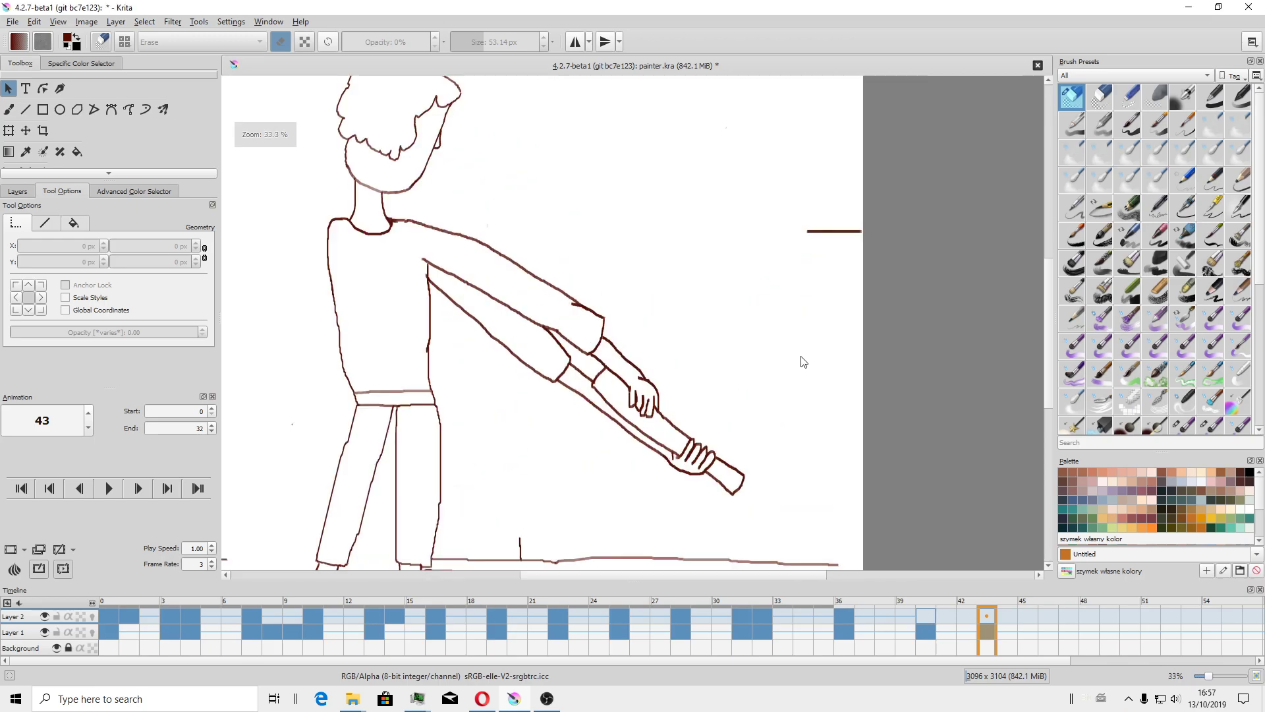
pyautogui.scroll(-1, 802, 361)
# Recentre the drawing, enlarge the toolbox to show all tool rows, and switch to the Freehand Brush.
pyautogui.moveTo(667, 347)
pyautogui.mouseDown()
pyautogui.moveTo(598, 338)
pyautogui.moveTo(627, 367)
pyautogui.mouseUp()
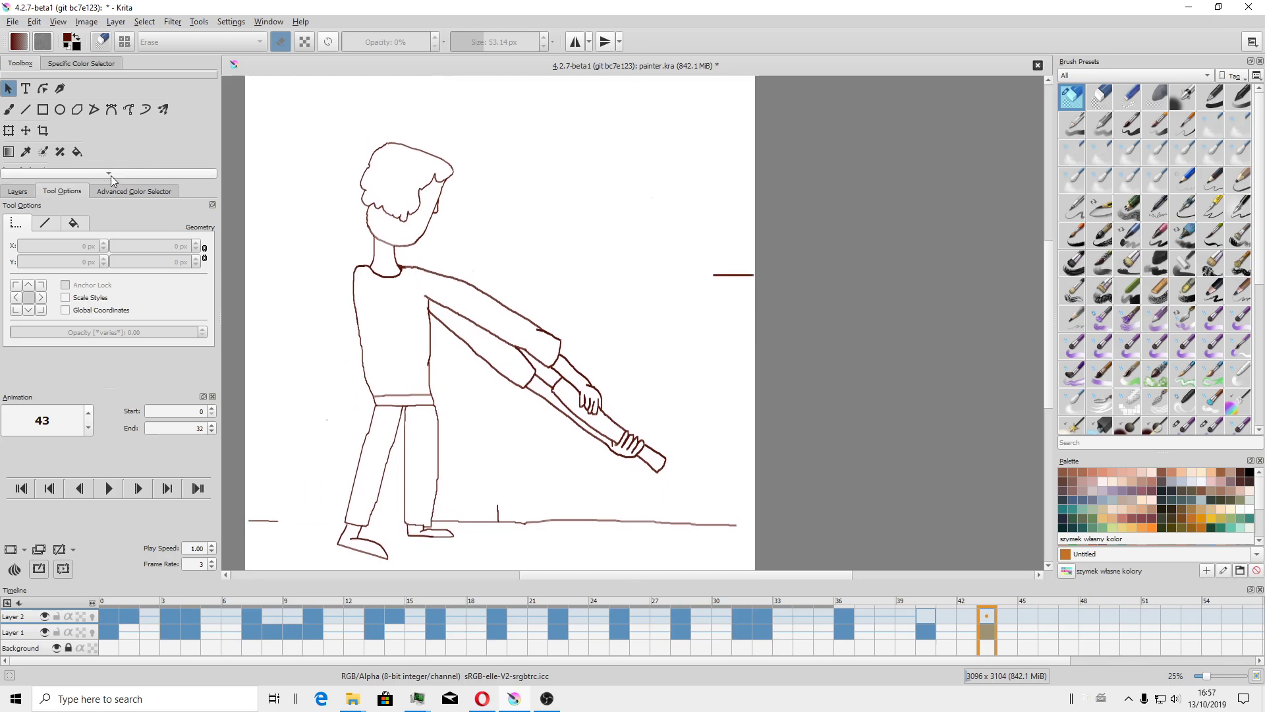
pyautogui.moveTo(110, 175); pyautogui.dragTo(108, 236)
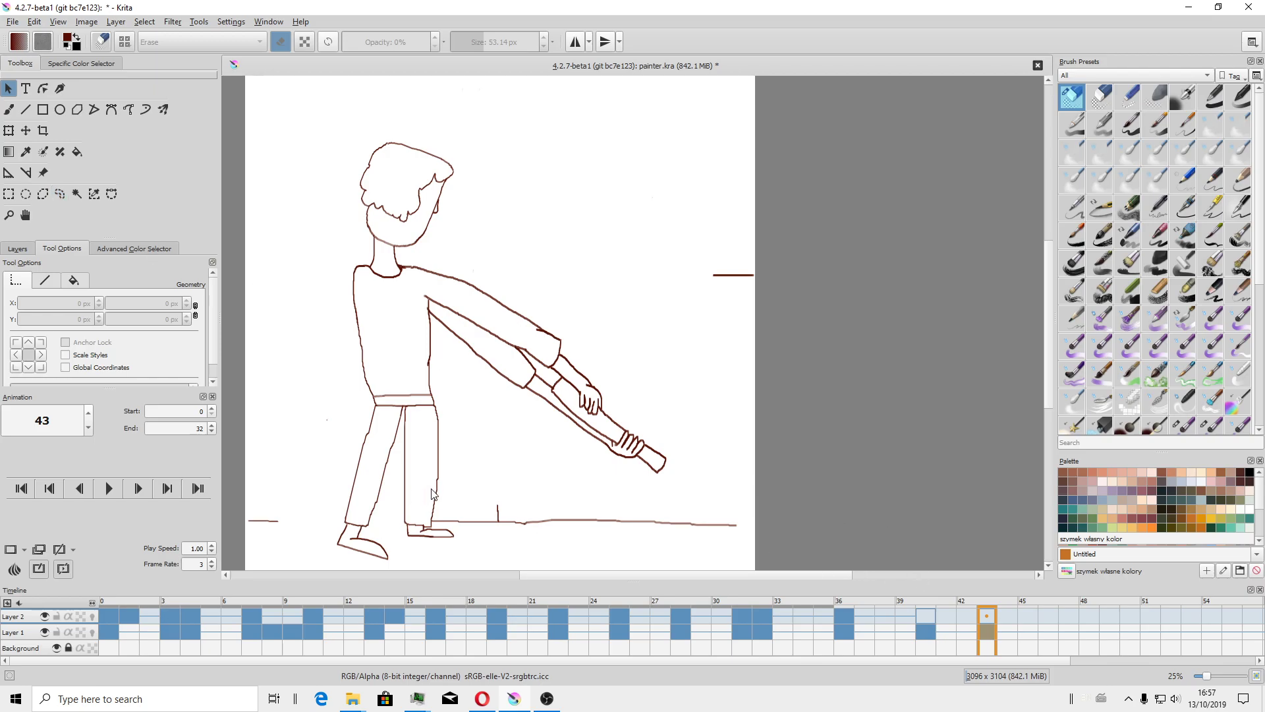
pyautogui.press('b')
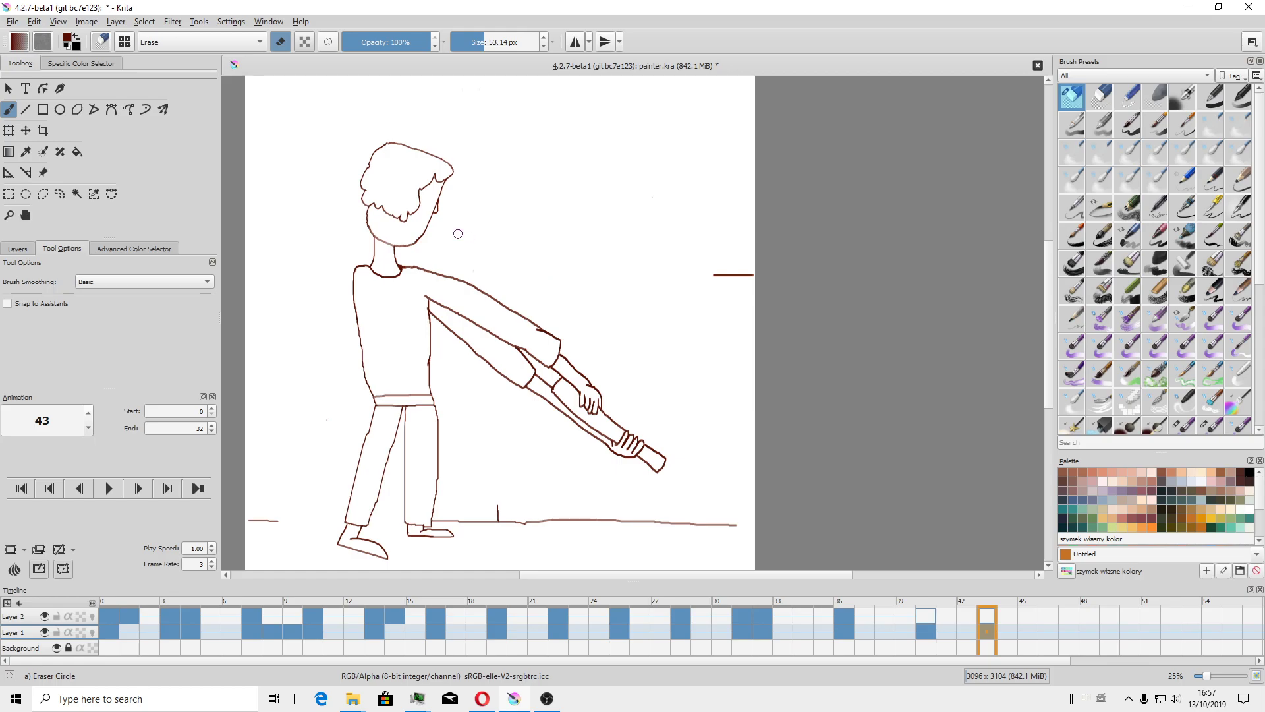
# Freehand-select the man's outstretched arm and broom handle on Layer 1.
pyautogui.click(62, 195)
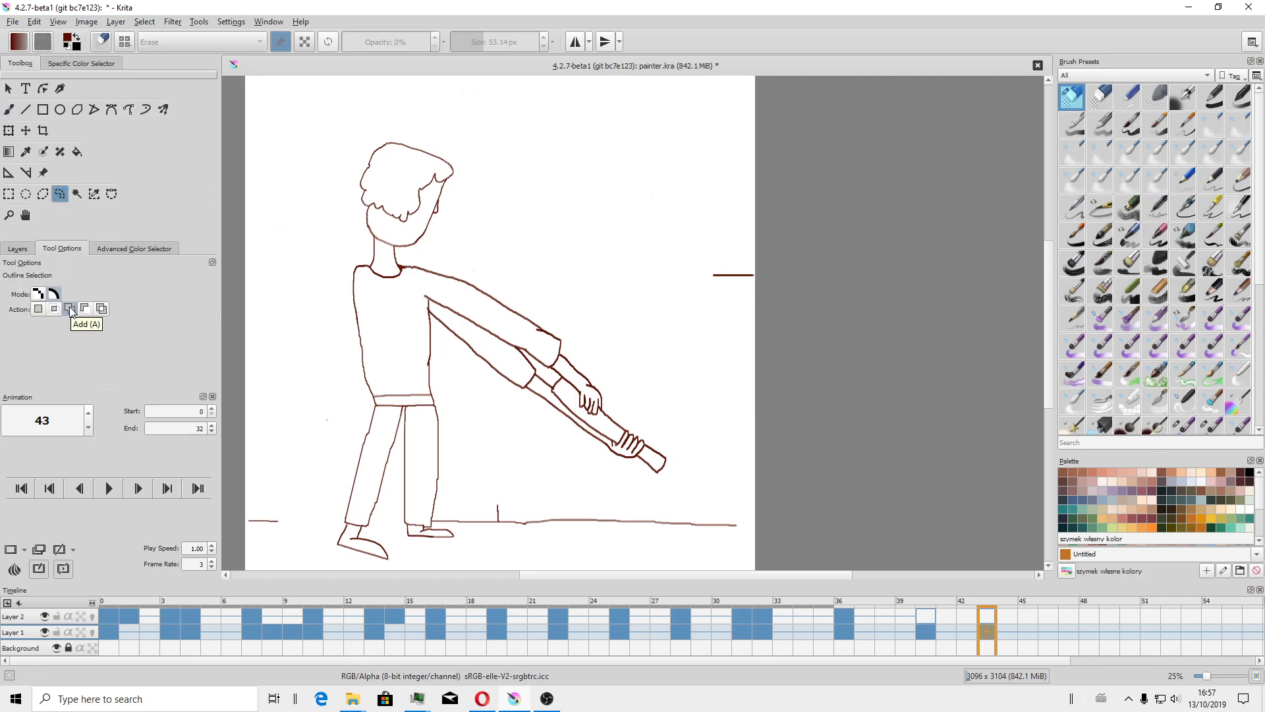
pyautogui.click(18, 249)
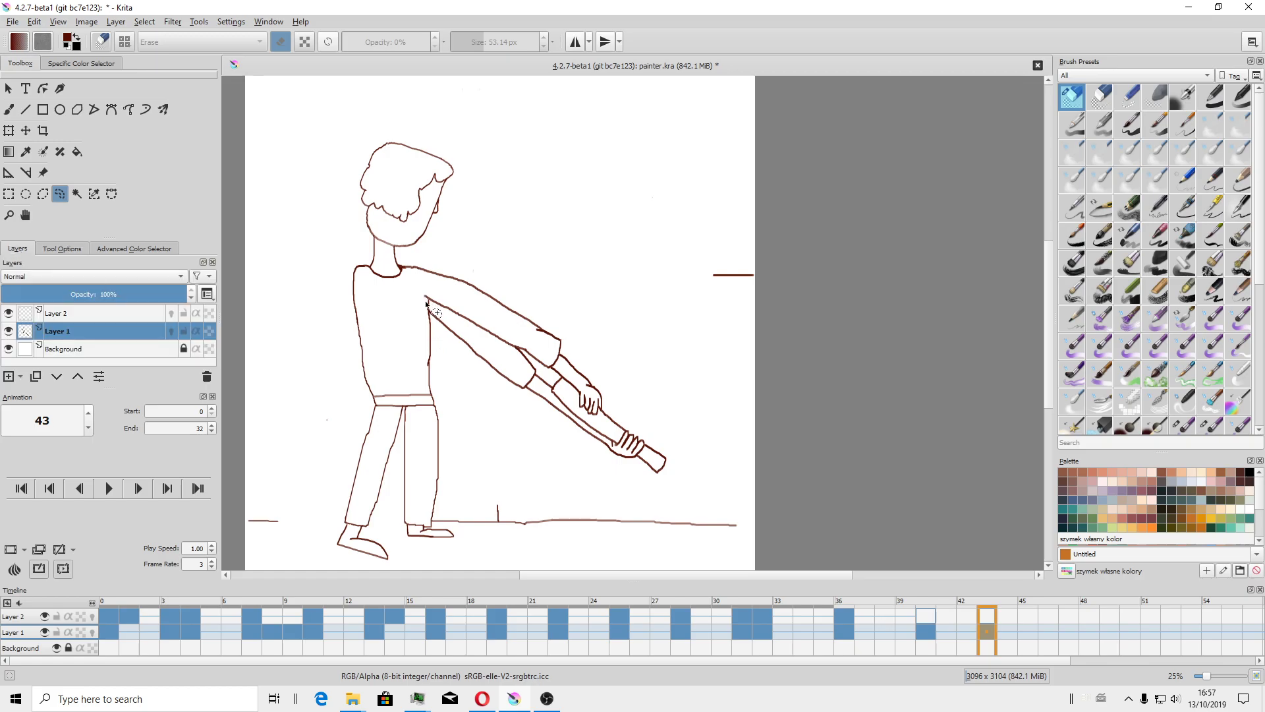
pyautogui.scroll(1, 307, 227)
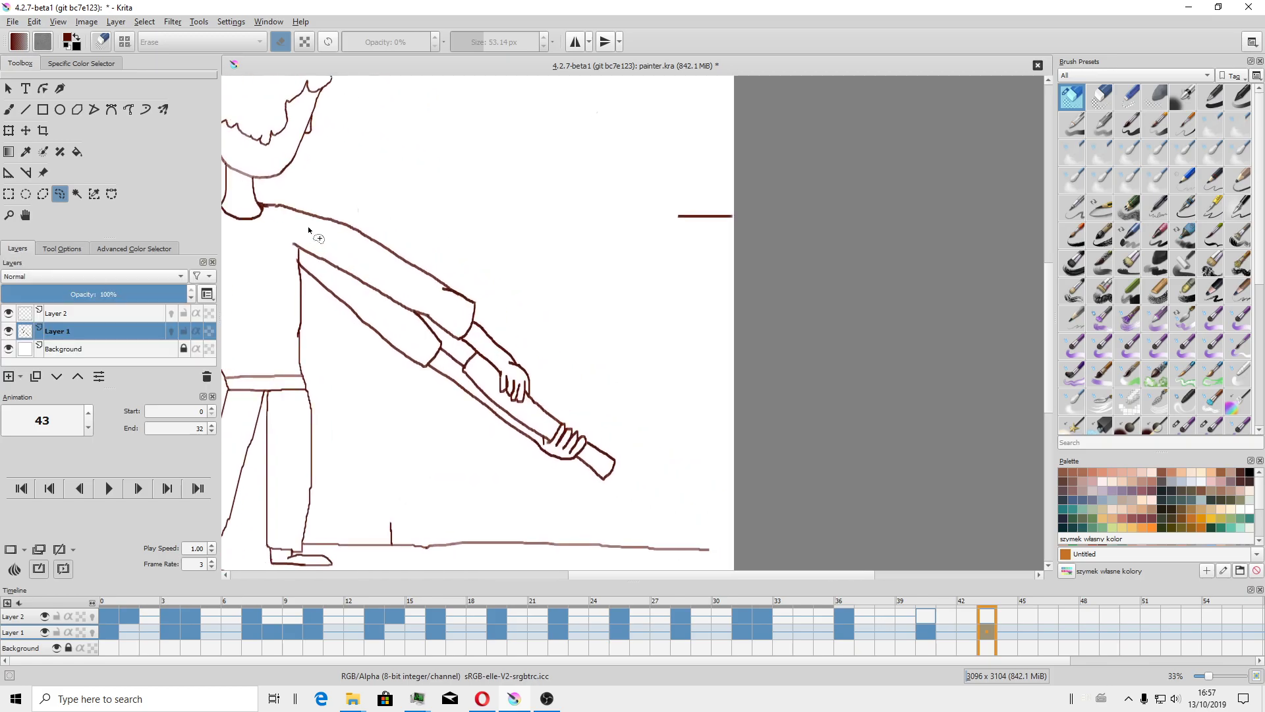
pyautogui.moveTo(307, 226)
pyautogui.mouseDown()
pyautogui.moveTo(383, 244)
pyautogui.moveTo(378, 281)
pyautogui.moveTo(393, 315)
pyautogui.moveTo(494, 424)
pyautogui.moveTo(685, 514)
pyautogui.moveTo(701, 391)
pyautogui.moveTo(496, 250)
pyautogui.moveTo(385, 214)
pyautogui.mouseUp()
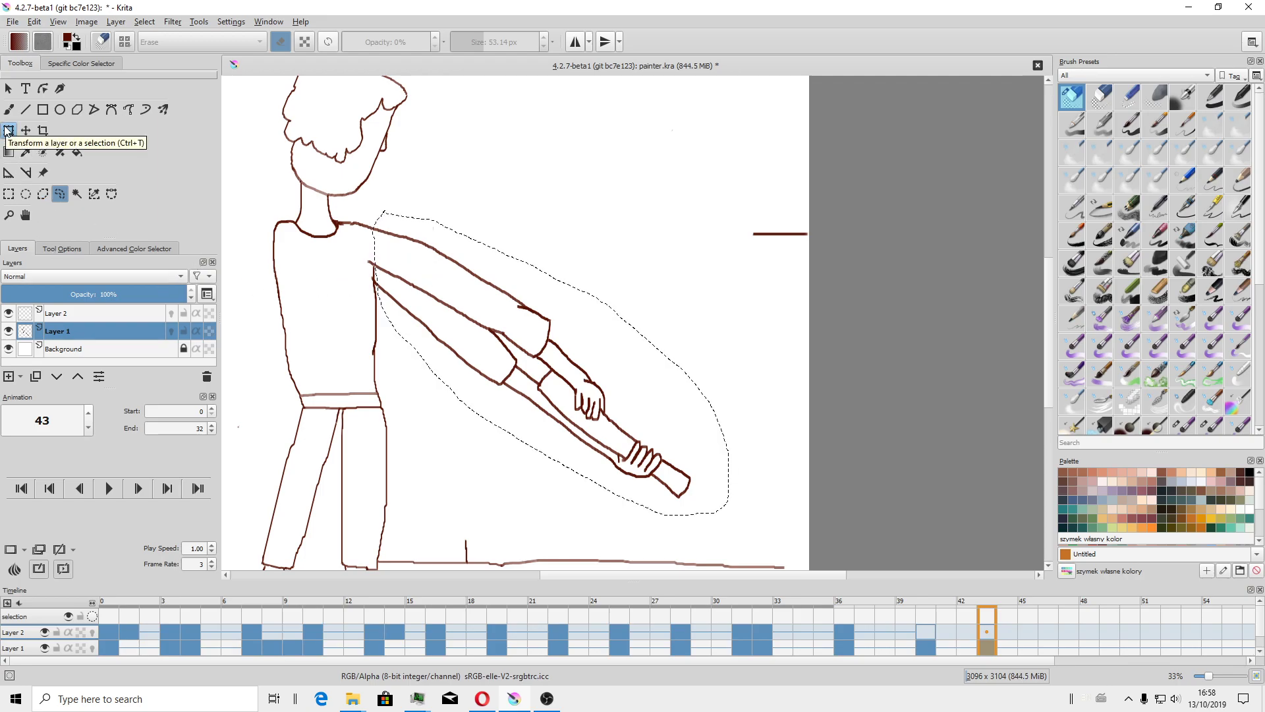
# Transform the selected arm in Warp mode, toggling Show Decorations in Tool Options.
pyautogui.click(9, 131)
pyautogui.click(63, 248)
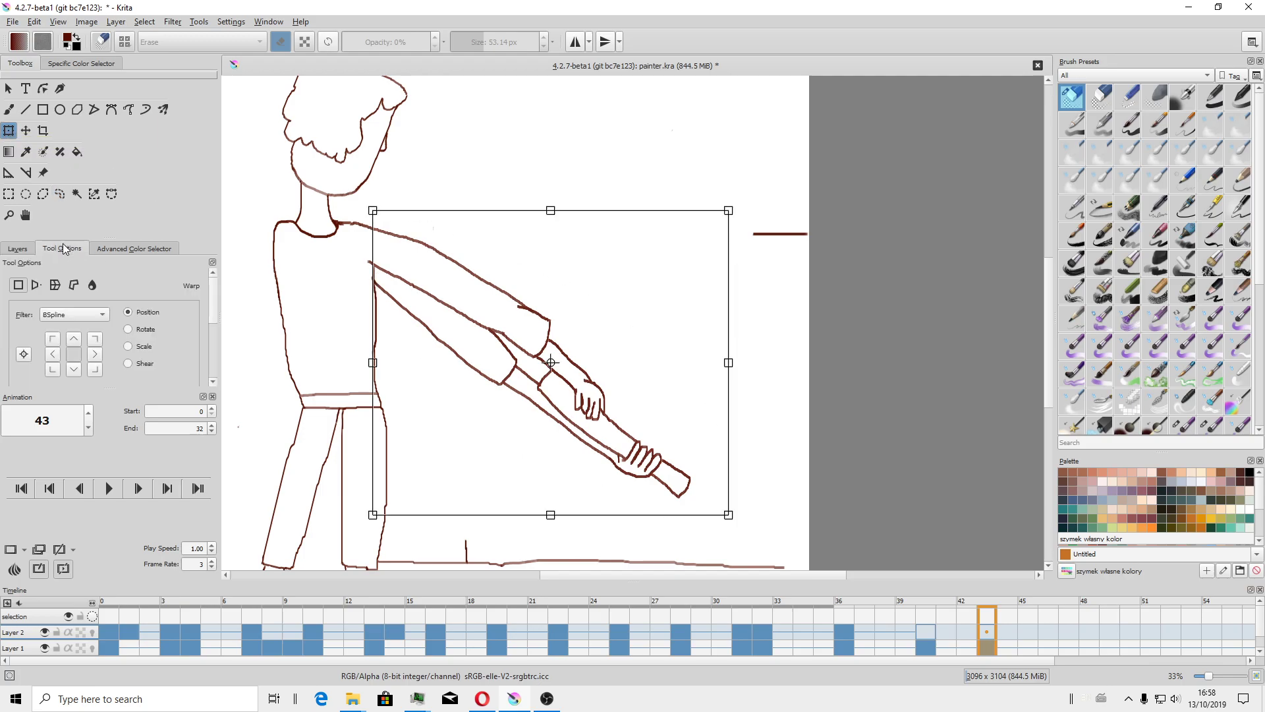
pyautogui.scroll(-3, 33, 349)
pyautogui.scroll(-3, 91, 376)
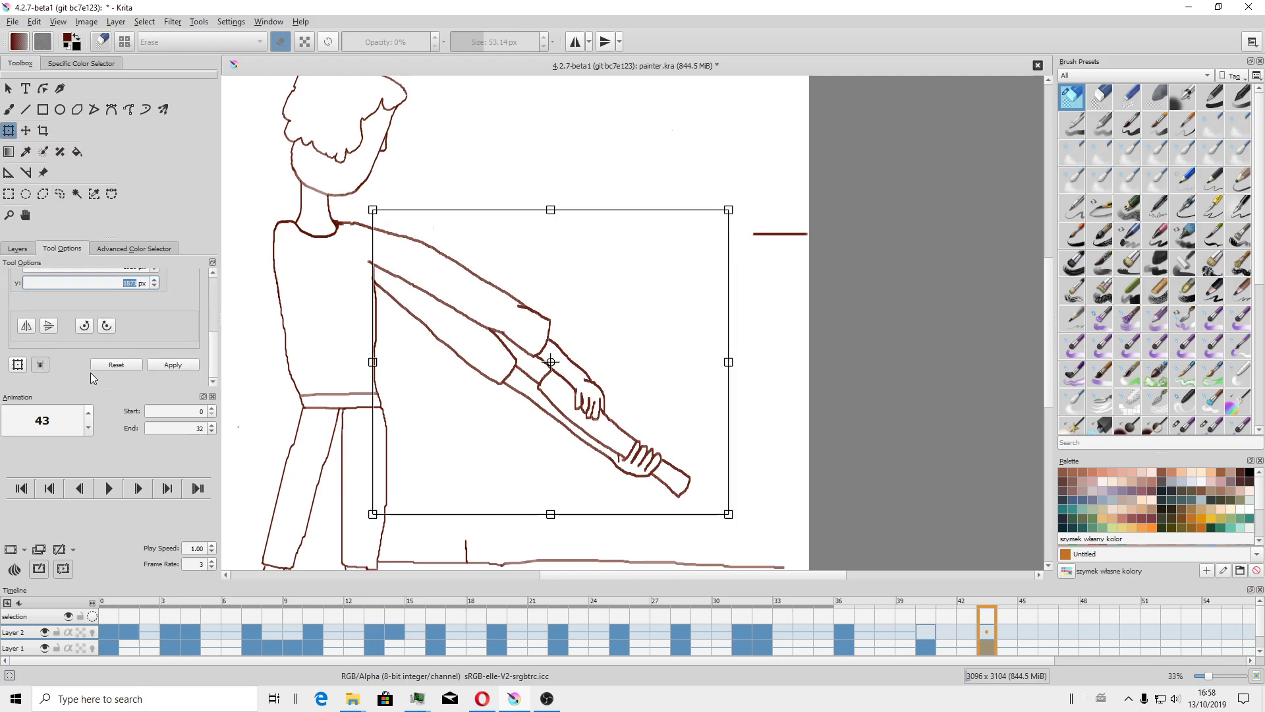
pyautogui.click(20, 367)
pyautogui.scroll(5, 58, 316)
pyautogui.click(55, 286)
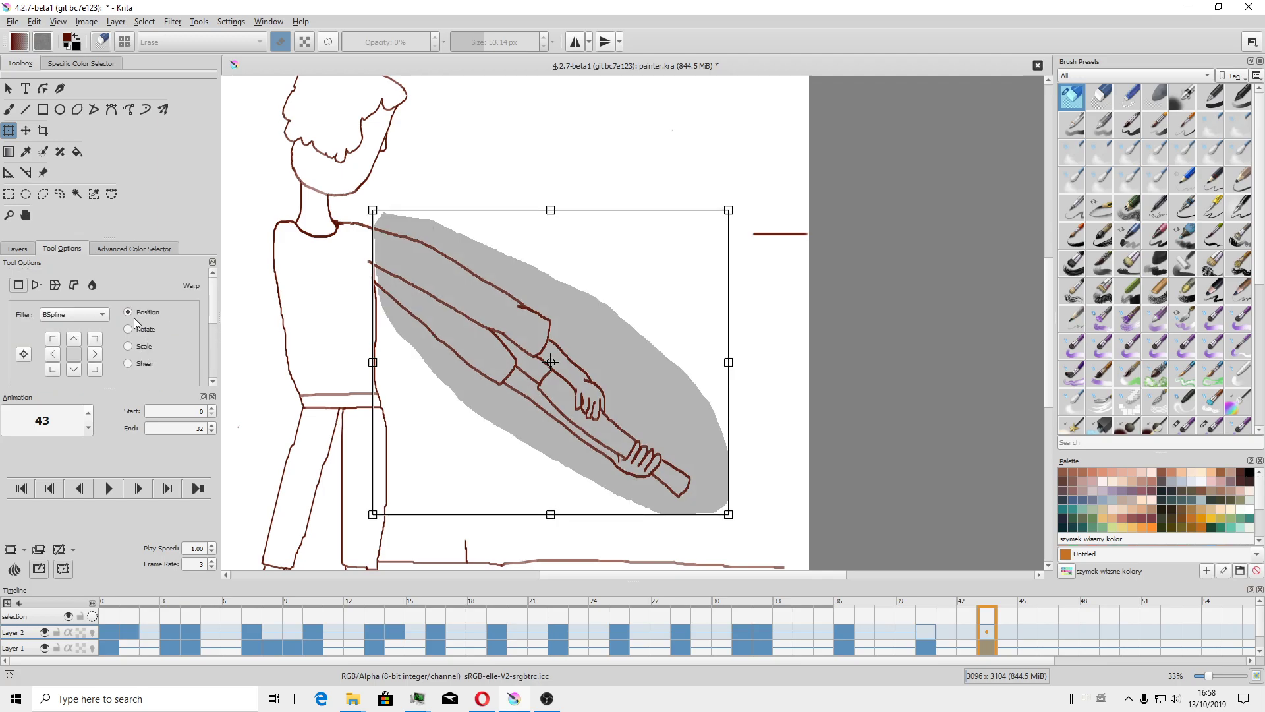
pyautogui.scroll(-3, 59, 291)
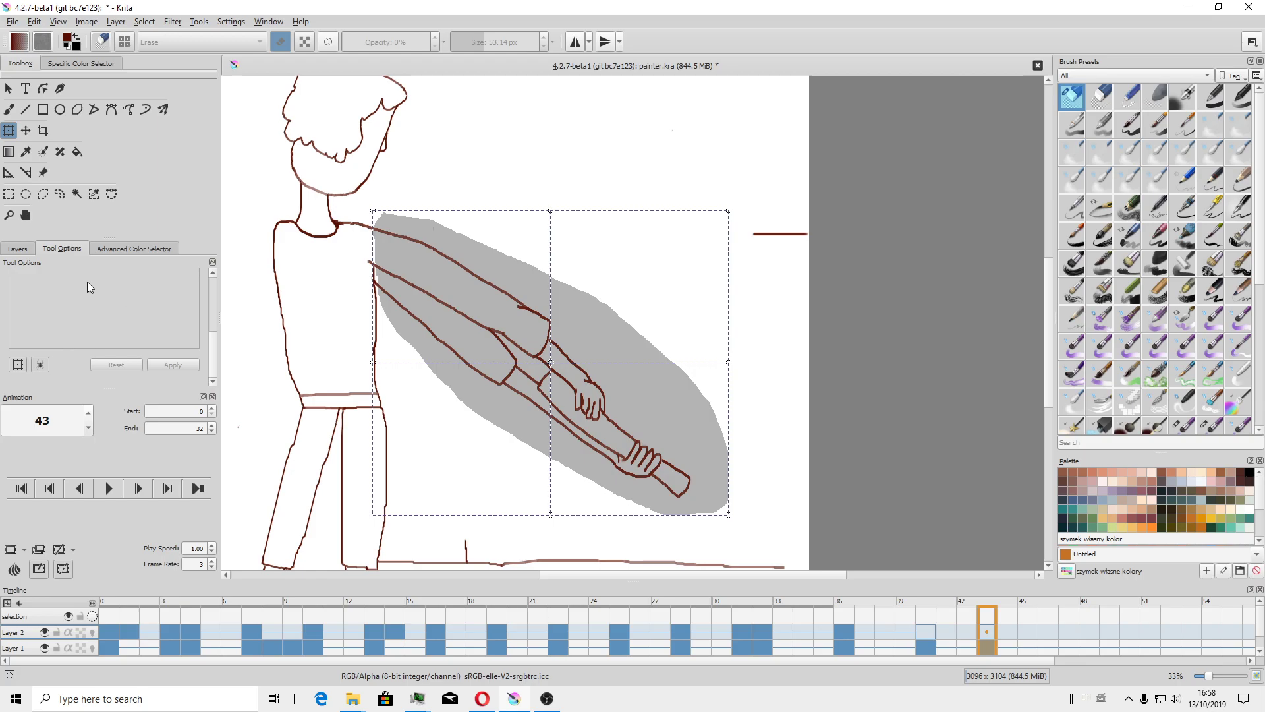
pyautogui.moveTo(217, 338); pyautogui.dragTo(212, 283)
# Set the warp to Draw mode, add an anchor on the forearm, and lock the points.
pyautogui.click(42, 378)
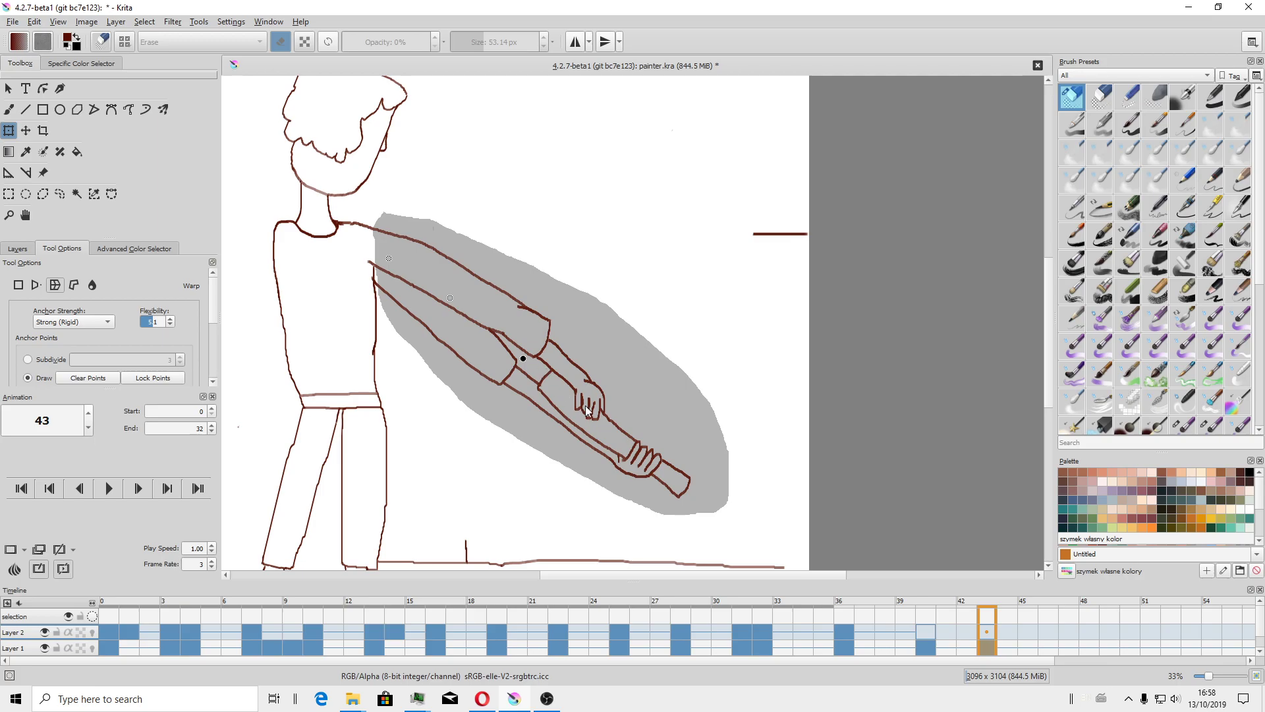
pyautogui.click(600, 425)
pyautogui.click(151, 380)
# Drag the hand, forearm and upper-arm anchors to bend the arm and stick lower.
pyautogui.moveTo(676, 483); pyautogui.dragTo(661, 505)
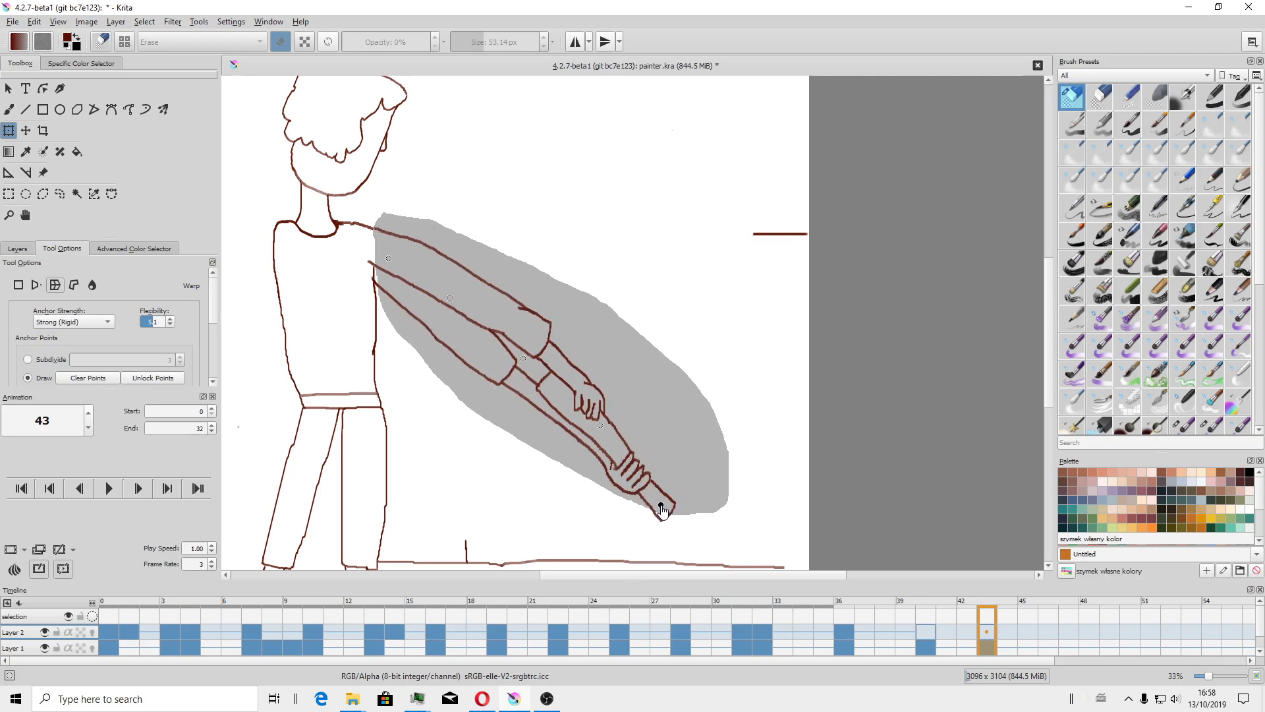
pyautogui.moveTo(600, 424); pyautogui.dragTo(595, 420)
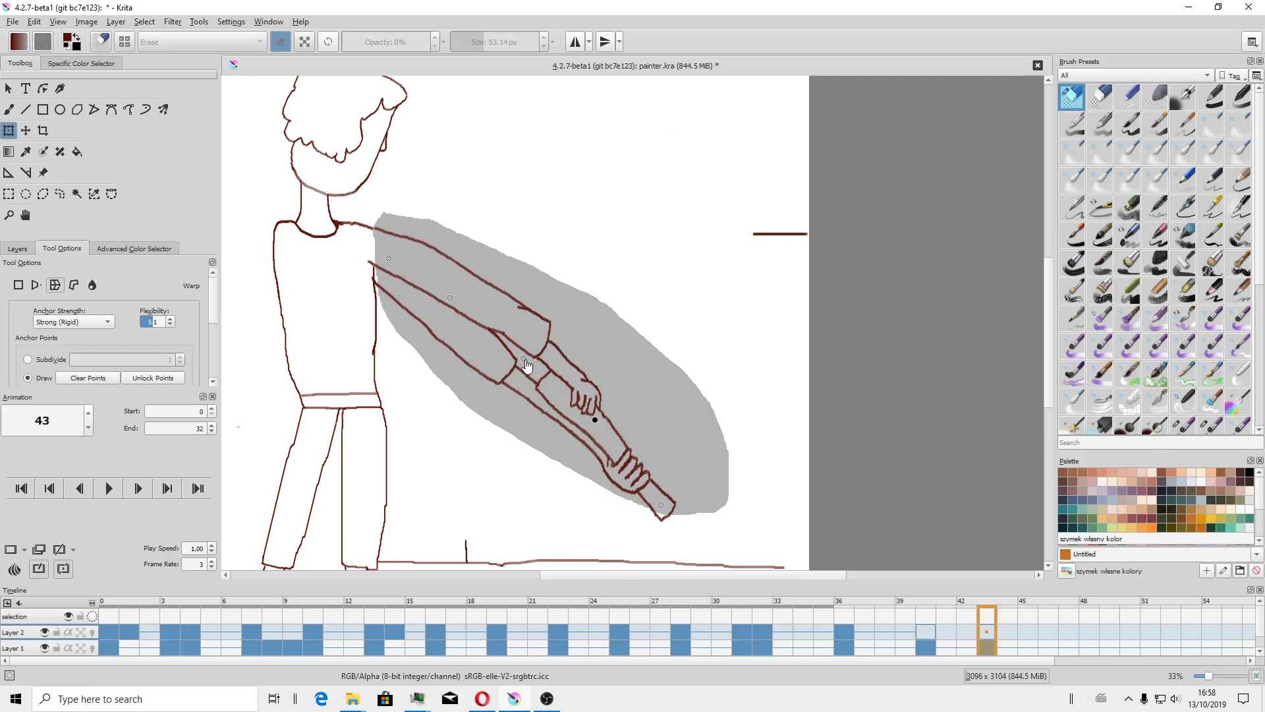
pyautogui.moveTo(523, 358); pyautogui.dragTo(528, 350)
pyautogui.moveTo(451, 297); pyautogui.dragTo(455, 290)
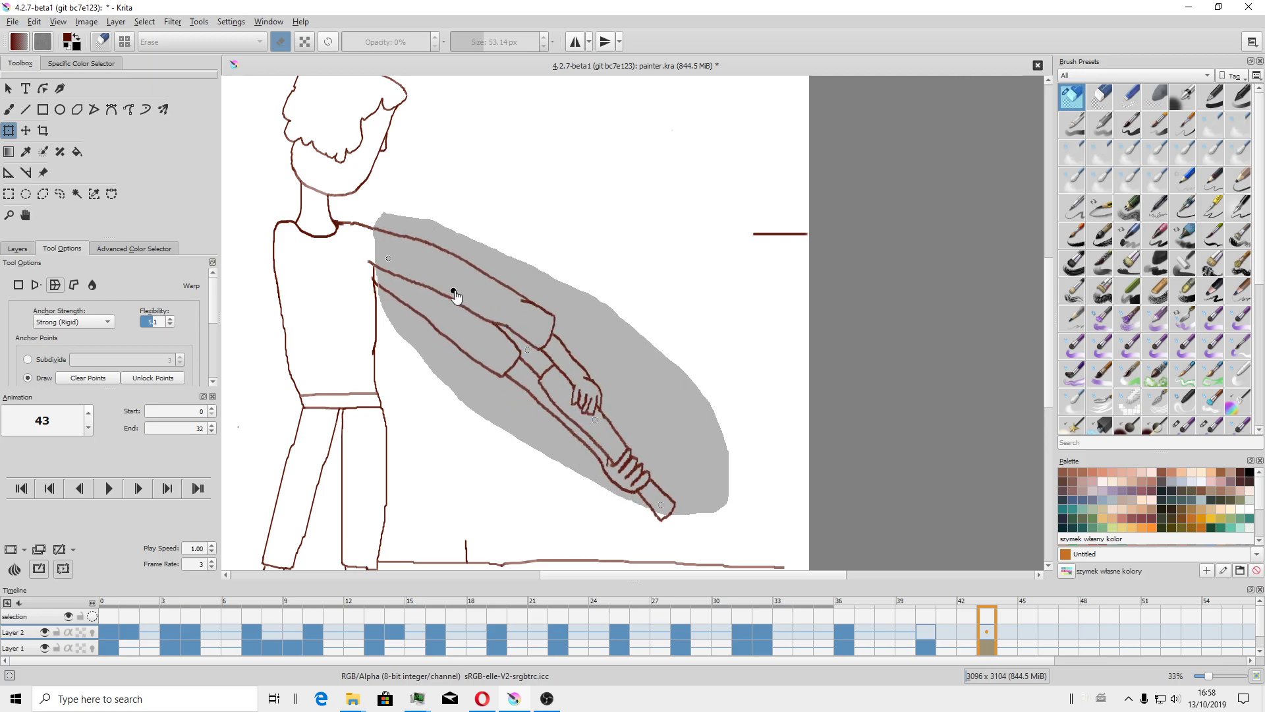
pyautogui.scroll(-1, 603, 500)
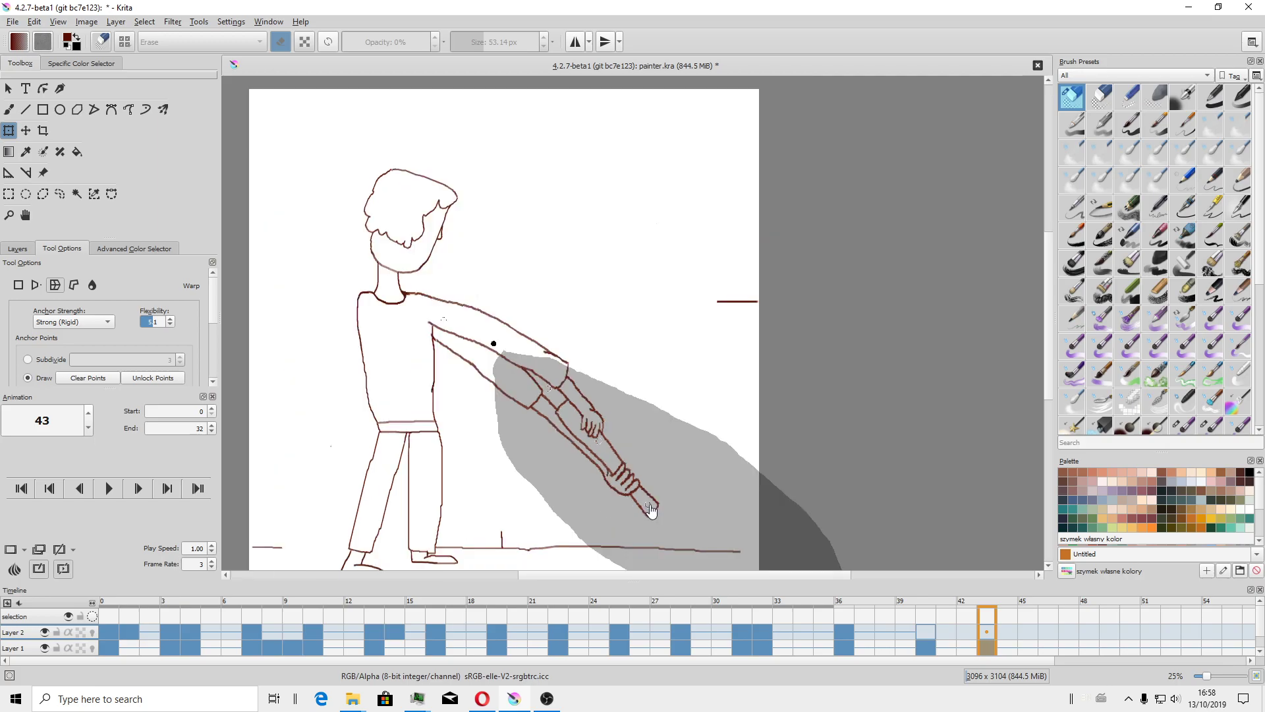
pyautogui.moveTo(648, 506); pyautogui.dragTo(640, 516)
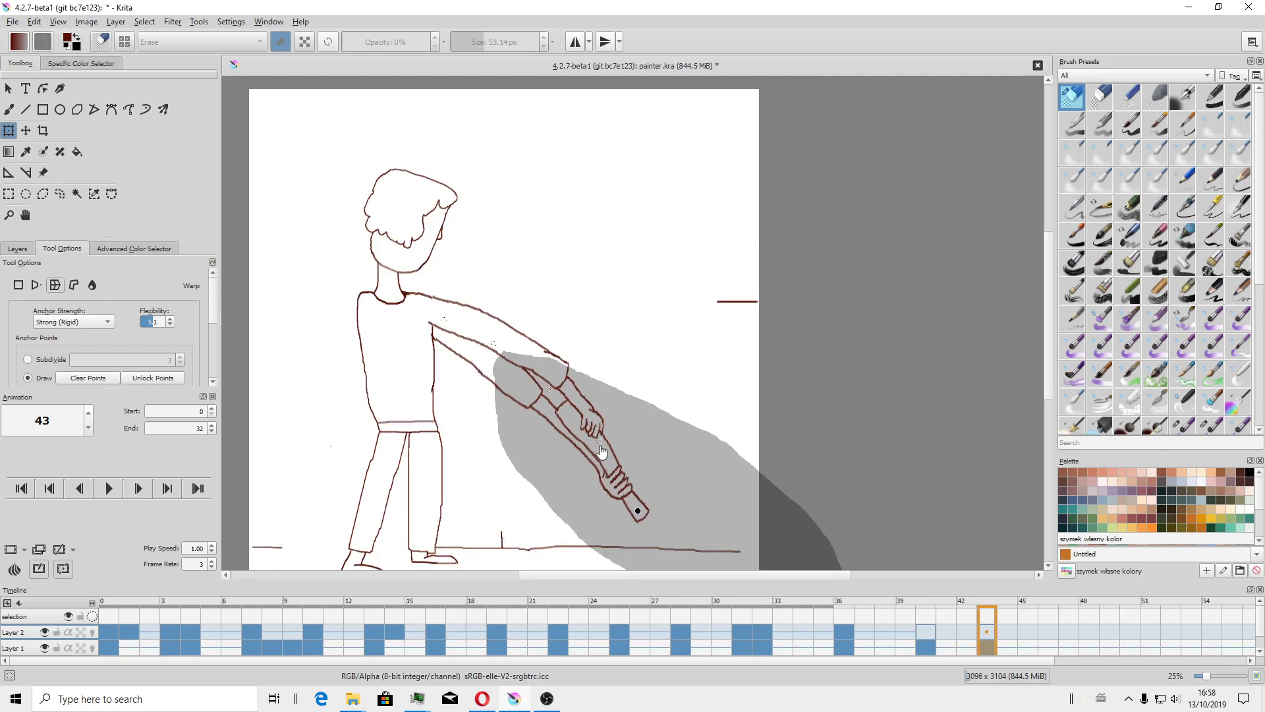
pyautogui.moveTo(598, 441); pyautogui.dragTo(592, 445)
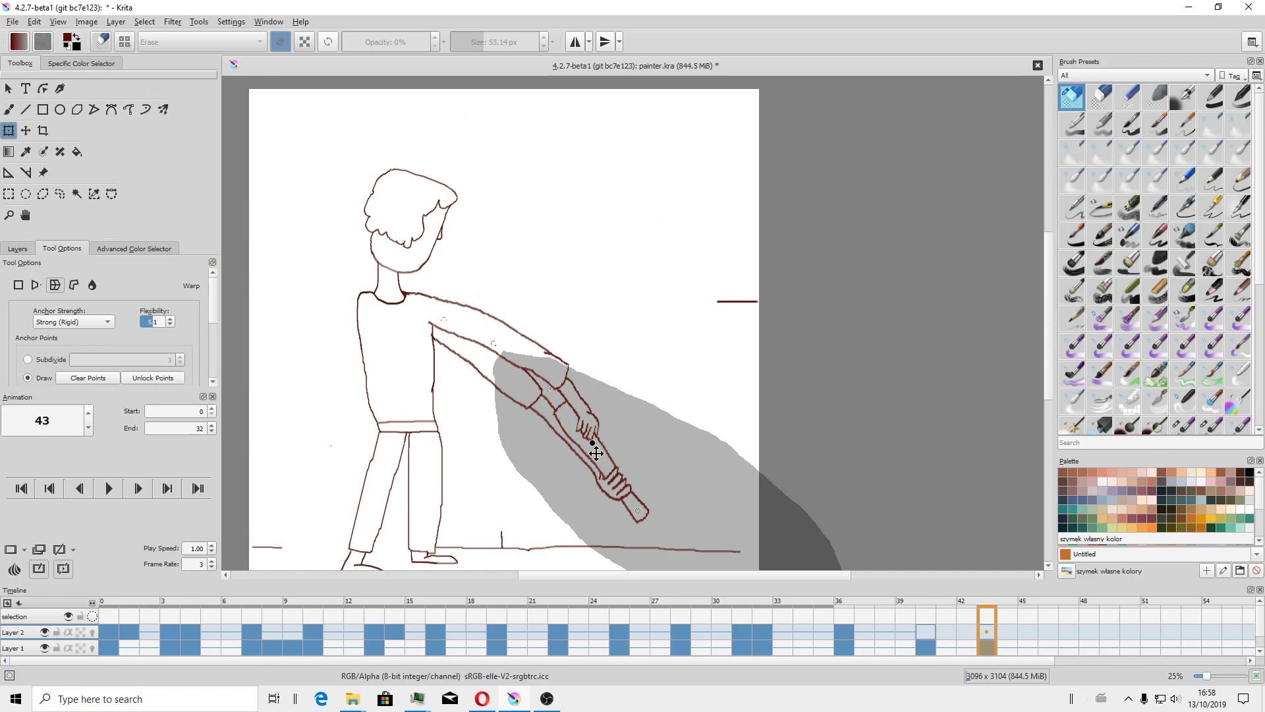
# Commit the warped arm pose on frame 43, deselect, and check a neighbouring frame.
pyautogui.press('Return')
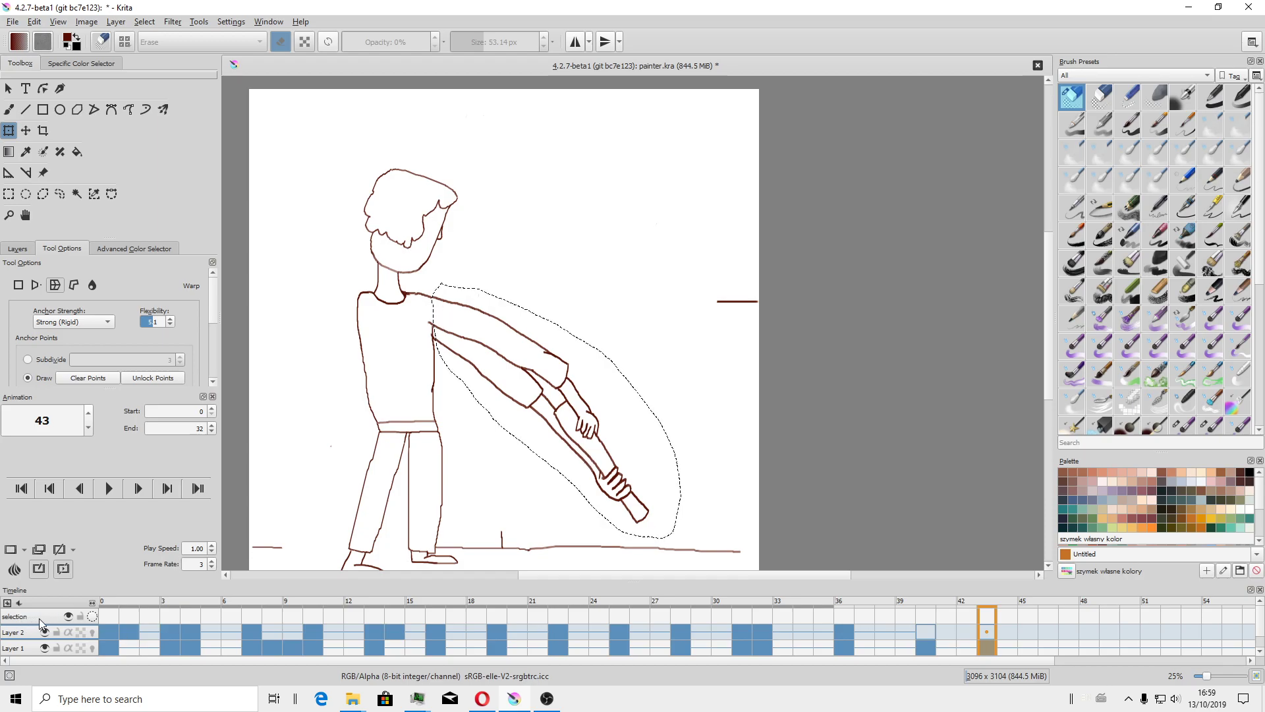
pyautogui.click(144, 22)
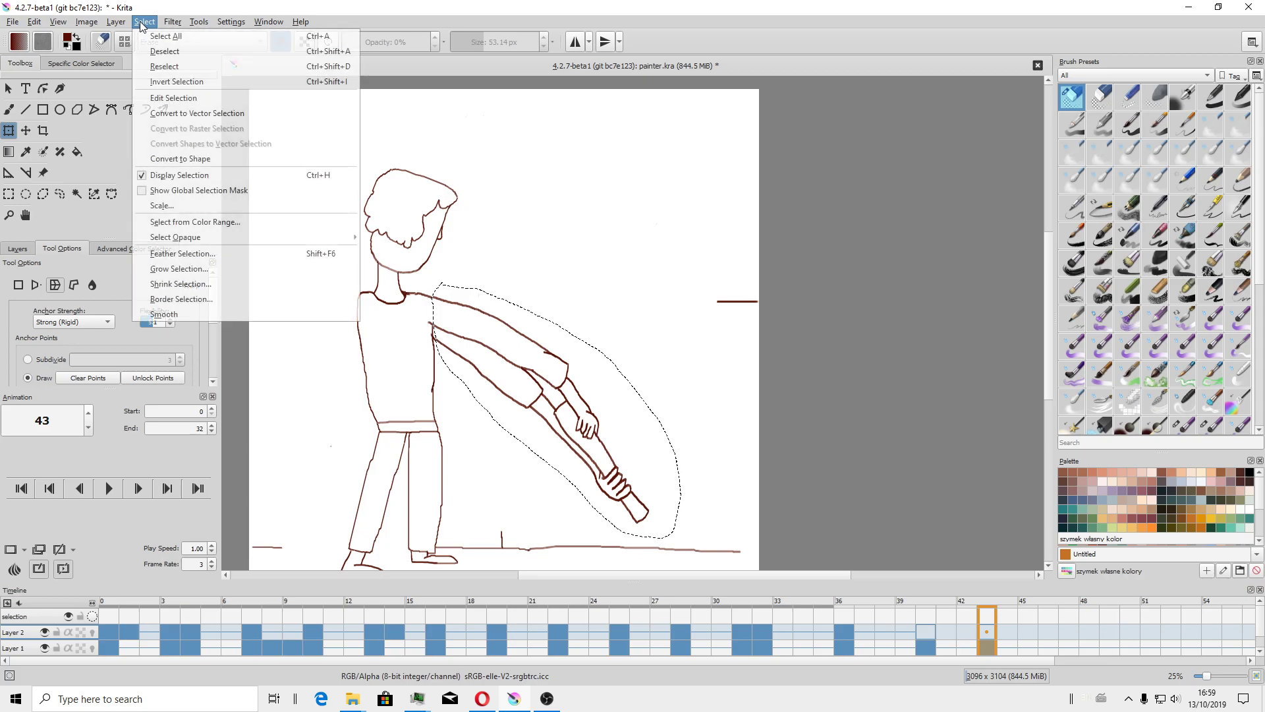
pyautogui.click(167, 51)
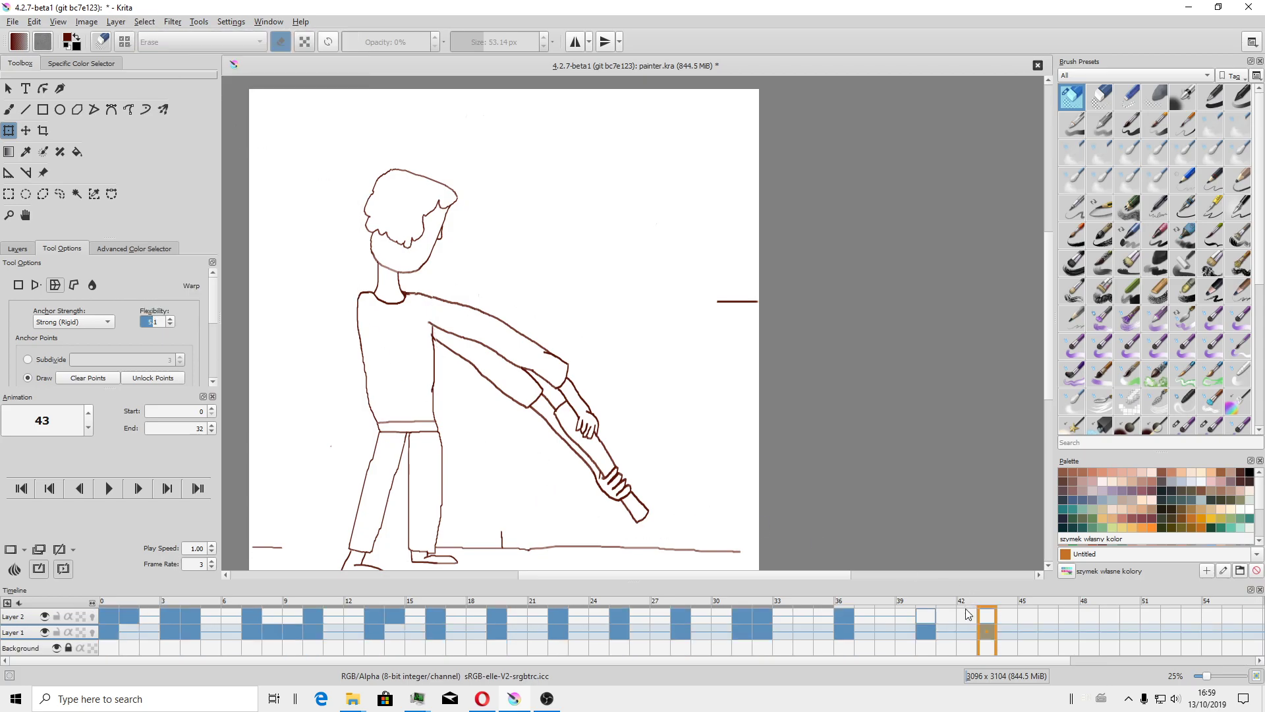
pyautogui.click(929, 639)
# Compare the poses on frames 40 and 43, ending back on frame 43.
pyautogui.click(984, 636)
pyautogui.scroll(-1, 481, 428)
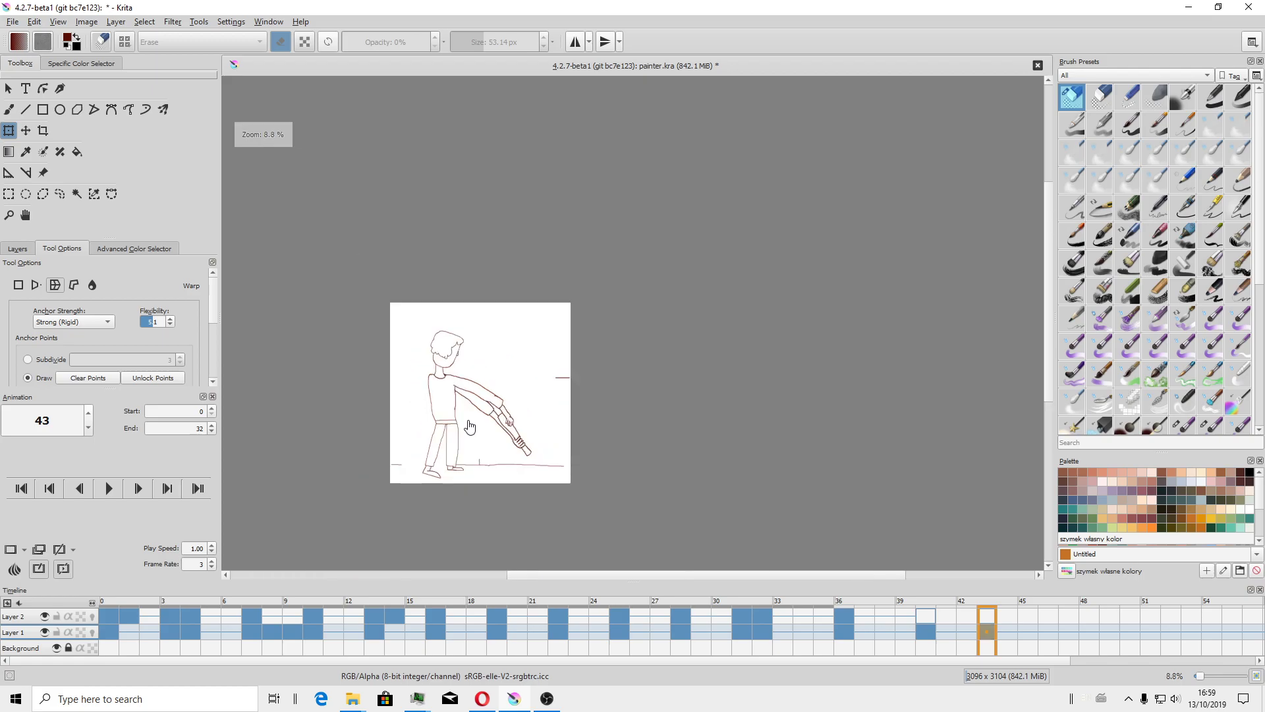
pyautogui.scroll(1, 545, 452)
pyautogui.scroll(-1, 527, 450)
pyautogui.scroll(1, 422, 438)
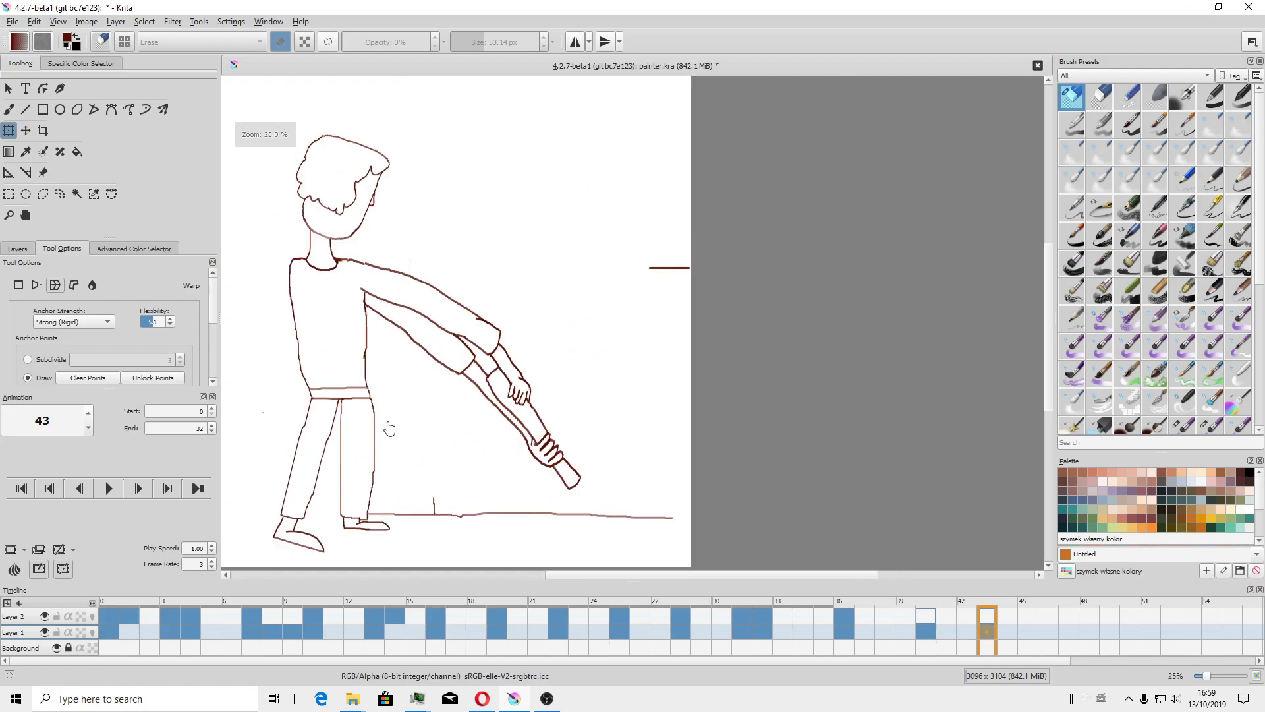
pyautogui.click(929, 633)
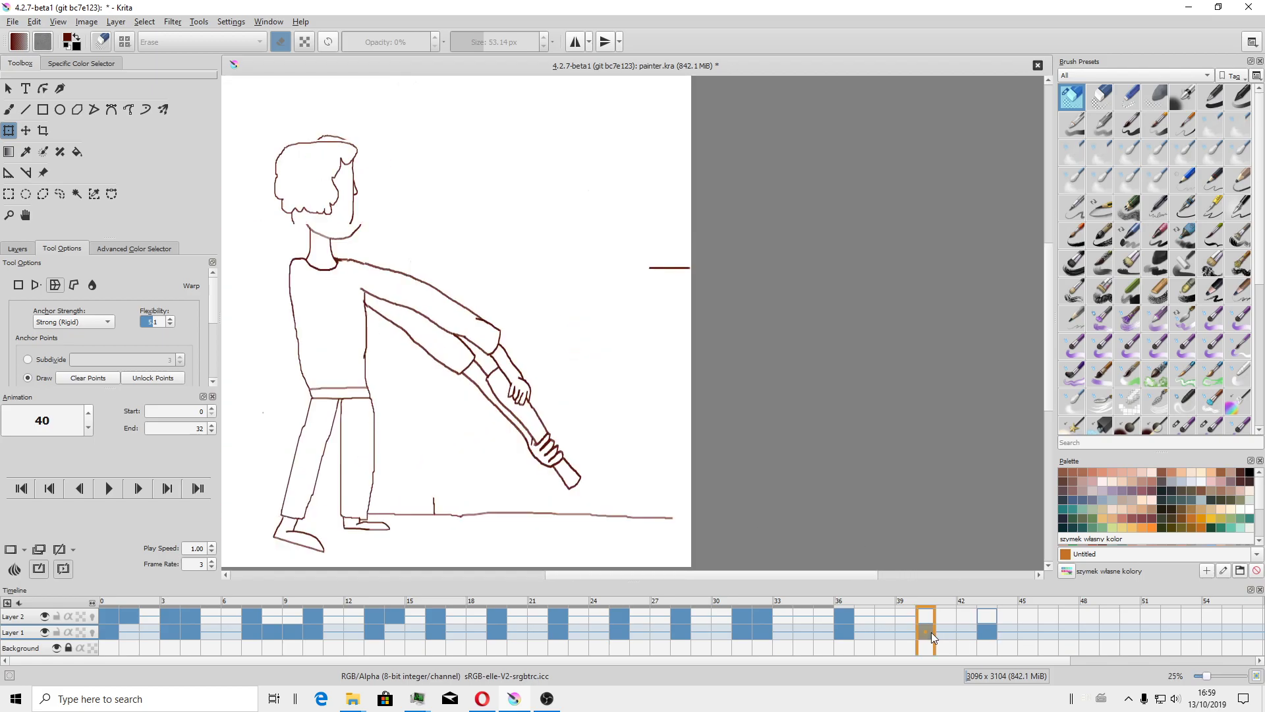
pyautogui.click(984, 634)
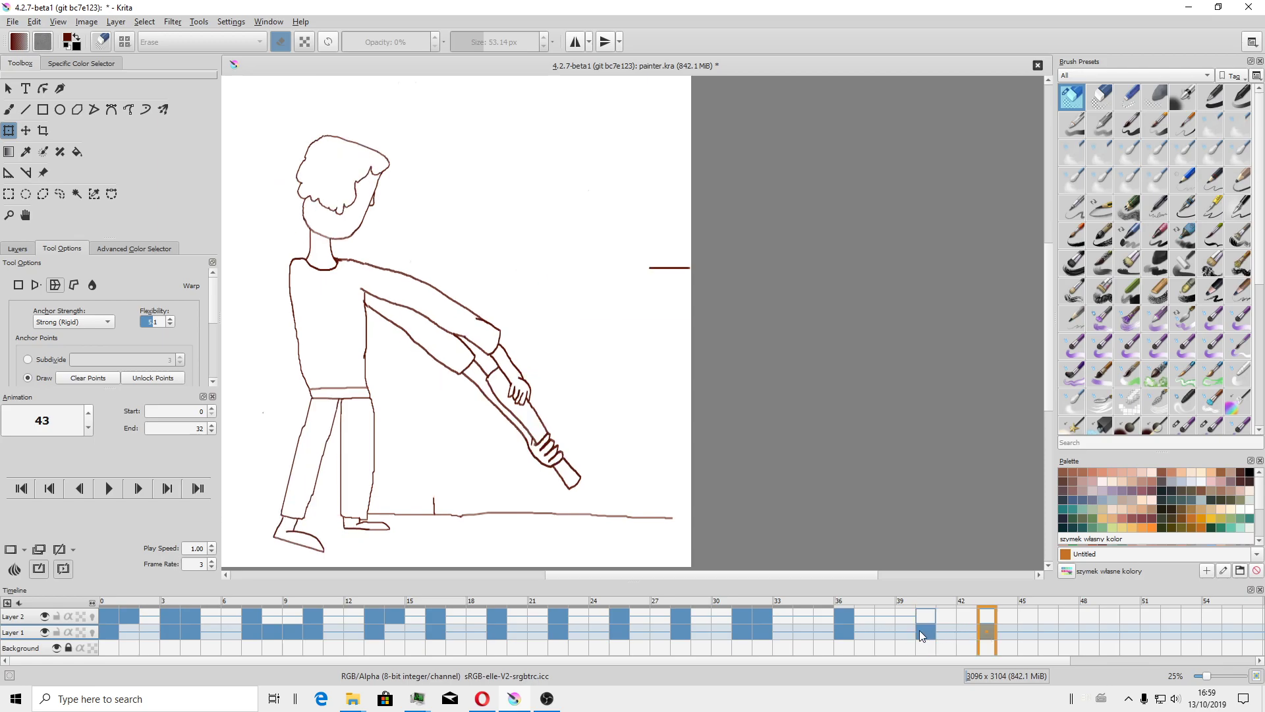
pyautogui.click(920, 631)
pyautogui.click(990, 633)
pyautogui.click(926, 630)
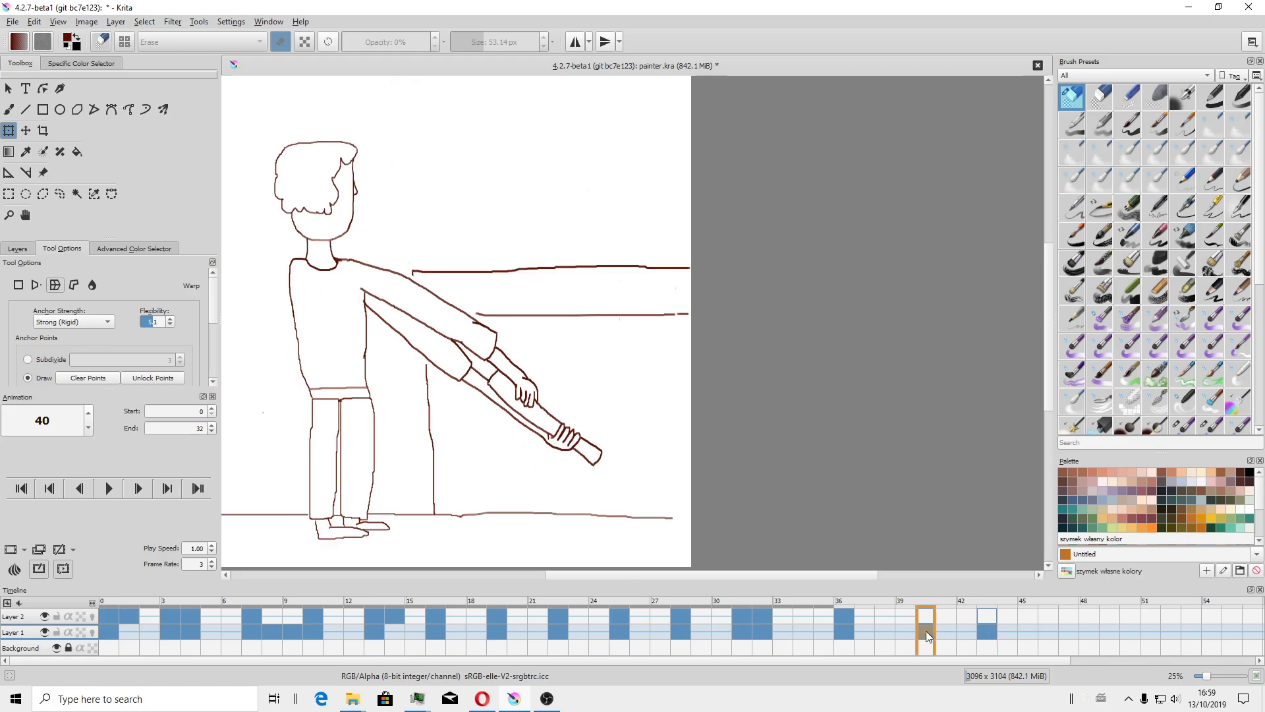
pyautogui.click(987, 631)
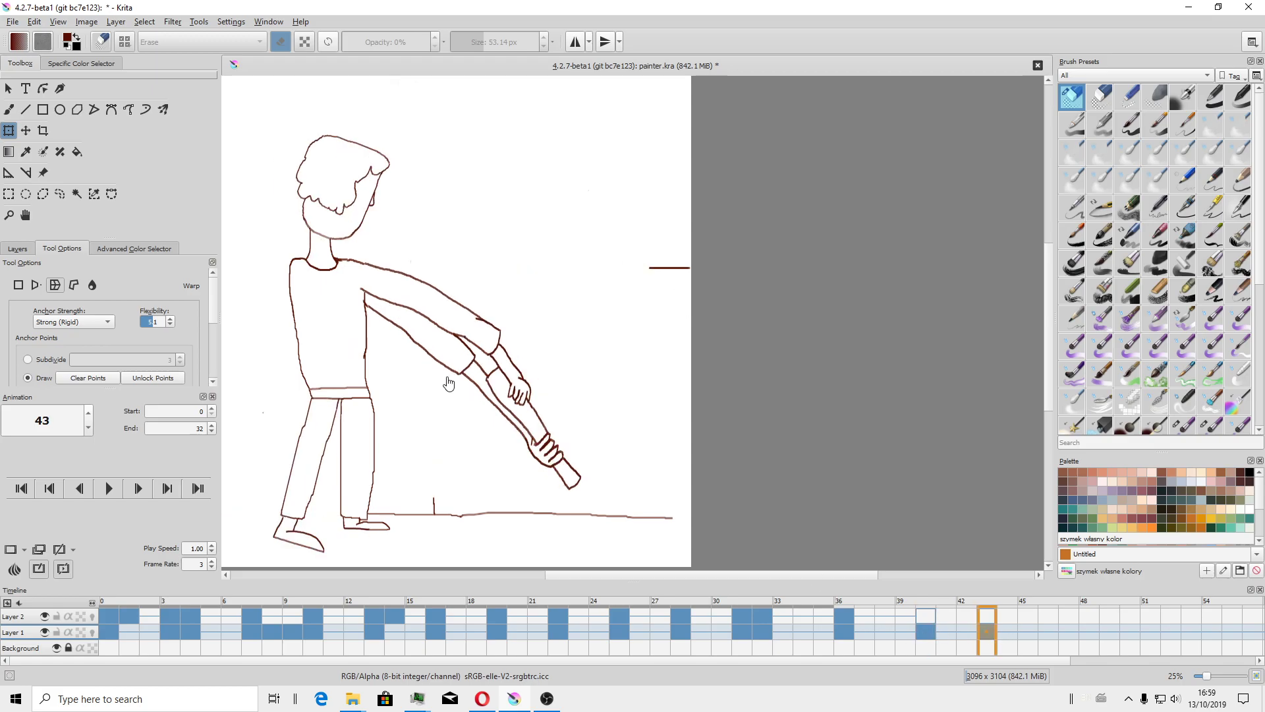
# Turn on Layer 1's onion skin so neighbouring frames show as pink ghosts.
pyautogui.click(92, 632)
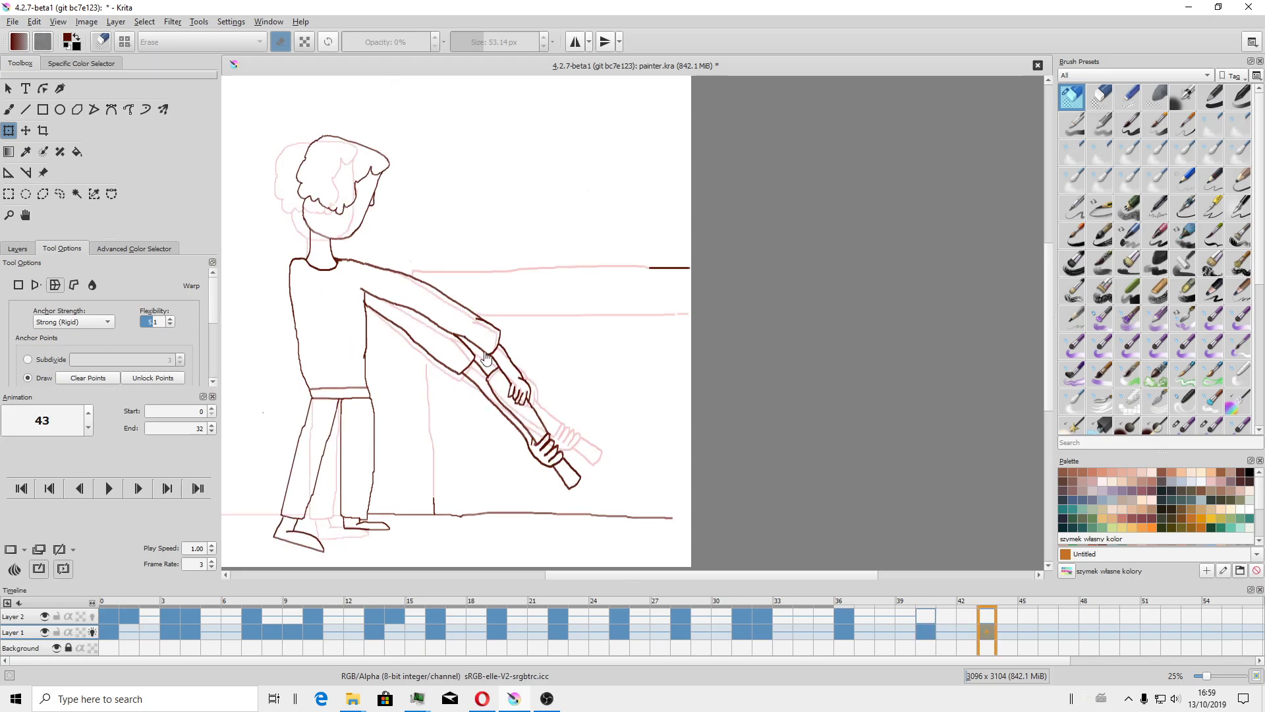
pyautogui.scroll(1, 537, 316)
pyautogui.scroll(1, 538, 316)
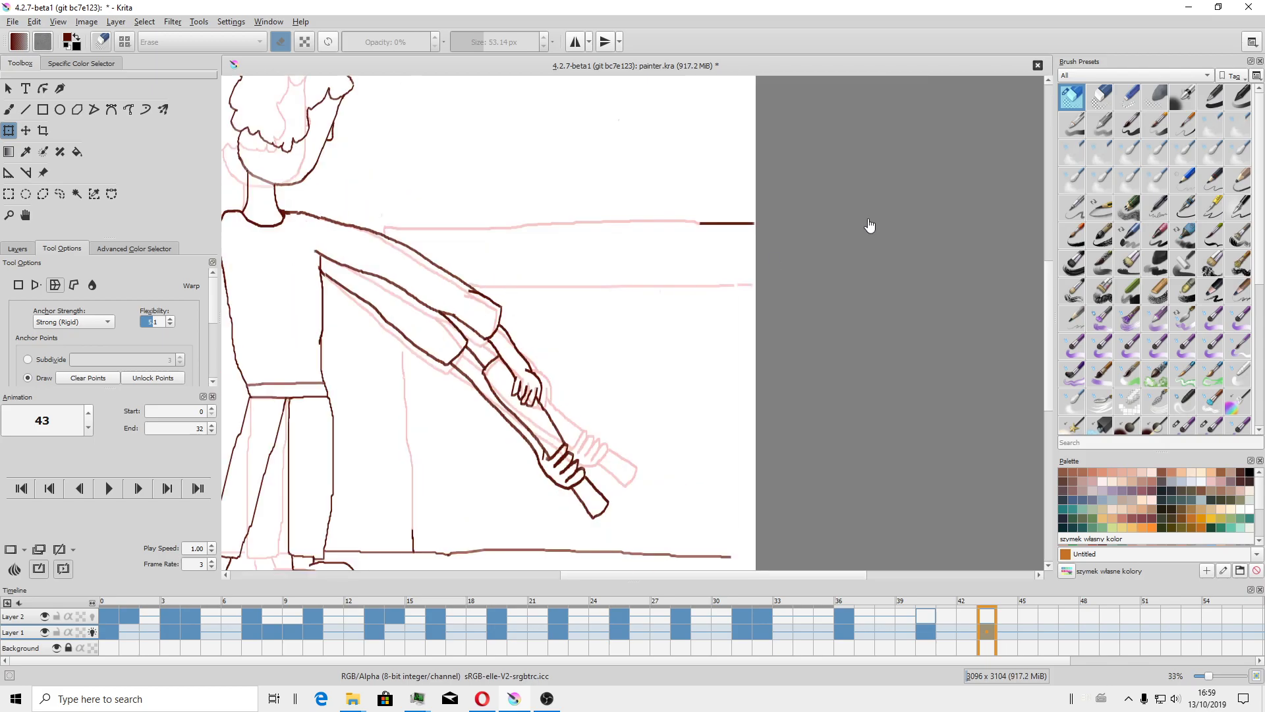
pyautogui.scroll(-3, 1155, 347)
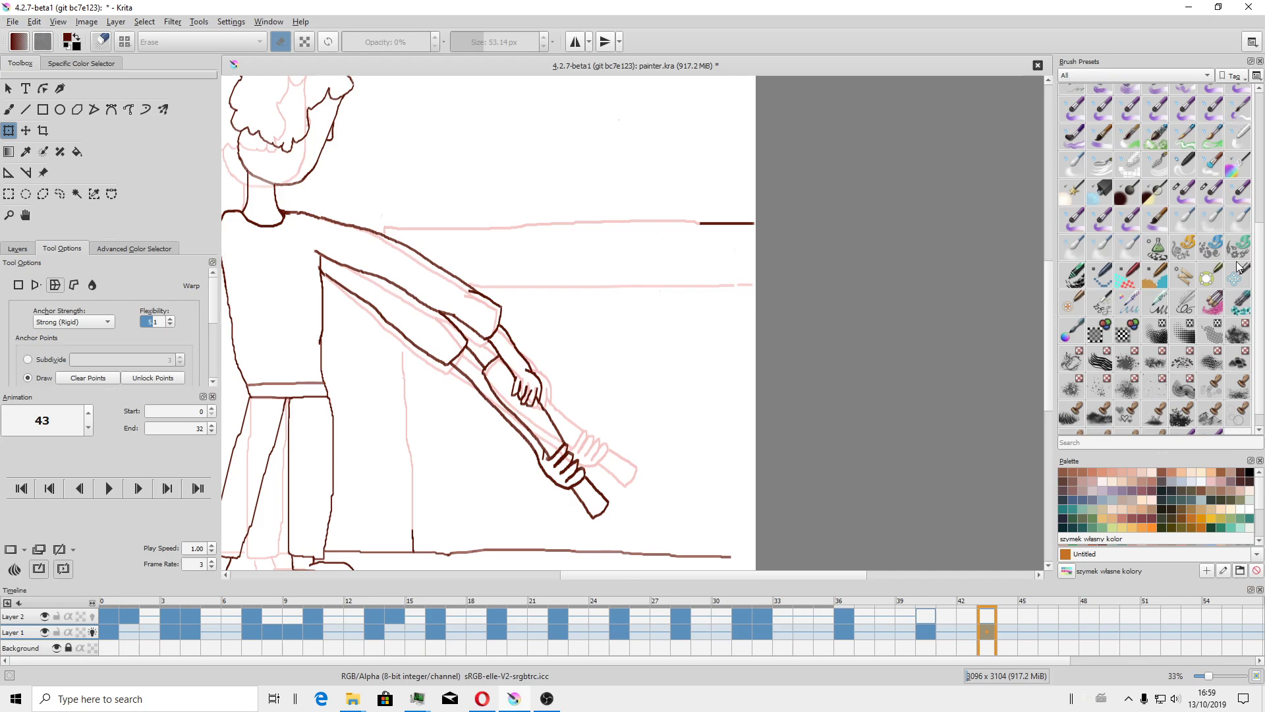
# Pick the mokry_pędzel brush preset and dark brown palette colour 285.
pyautogui.click(1184, 192)
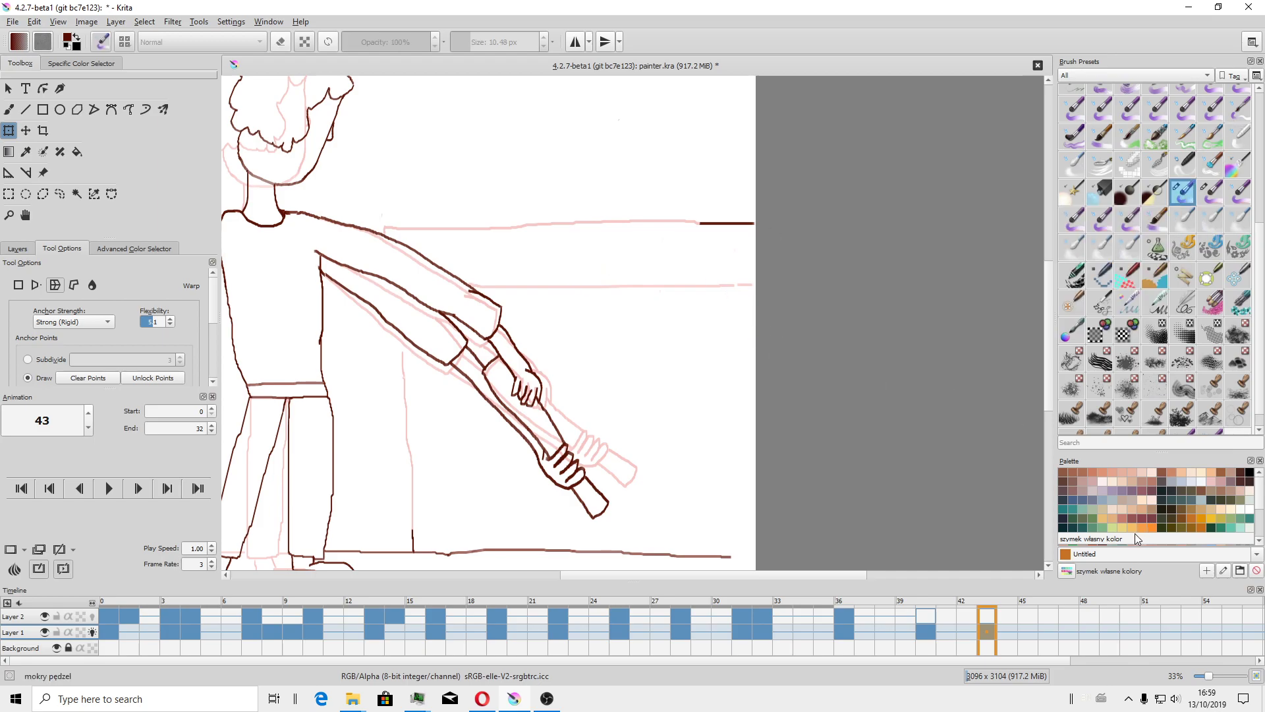
pyautogui.scroll(-2, 1128, 521)
pyautogui.click(1102, 486)
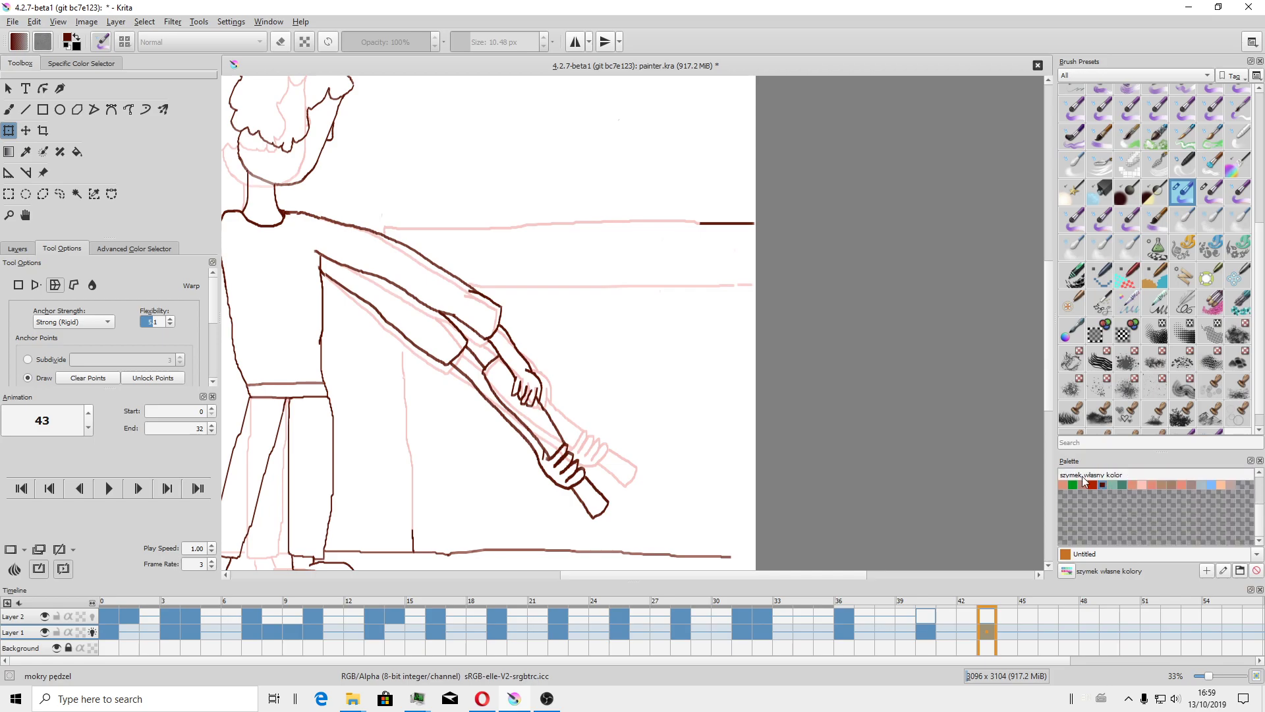
pyautogui.click(11, 111)
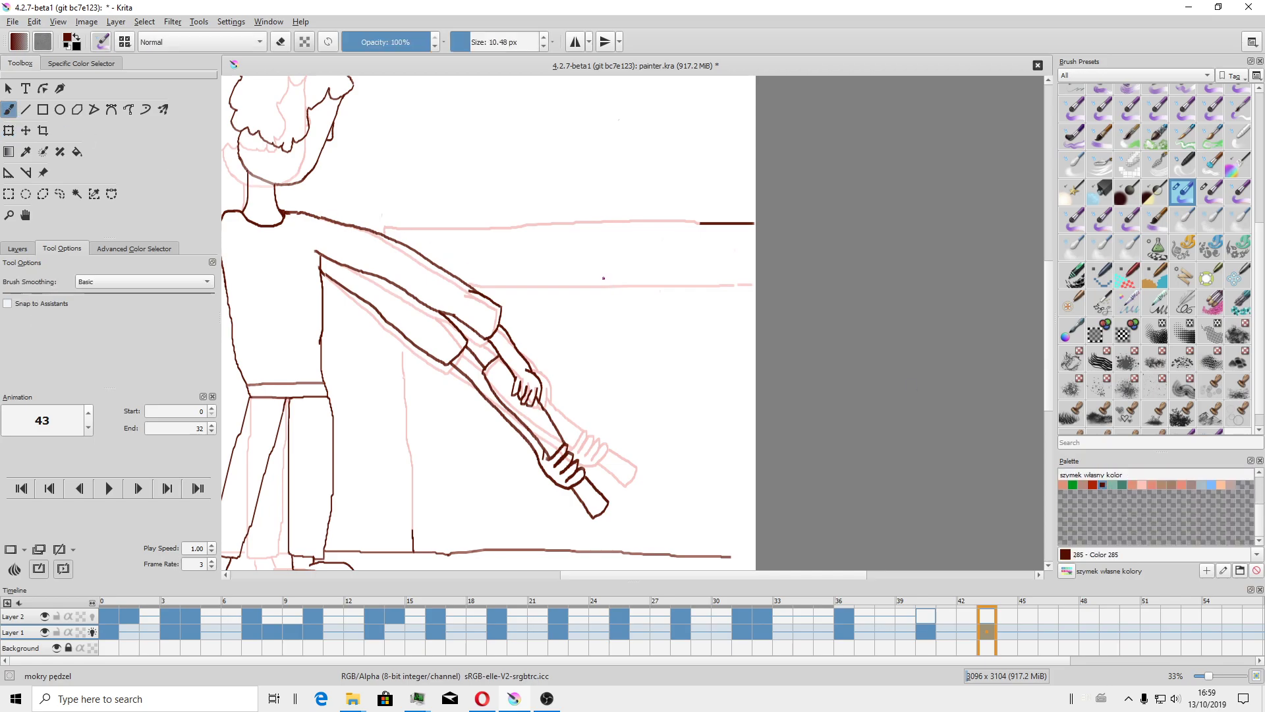
# Redraw the upper and lower horizontal background lines in dark brown over the pink guides.
pyautogui.scroll(1, 830, 231)
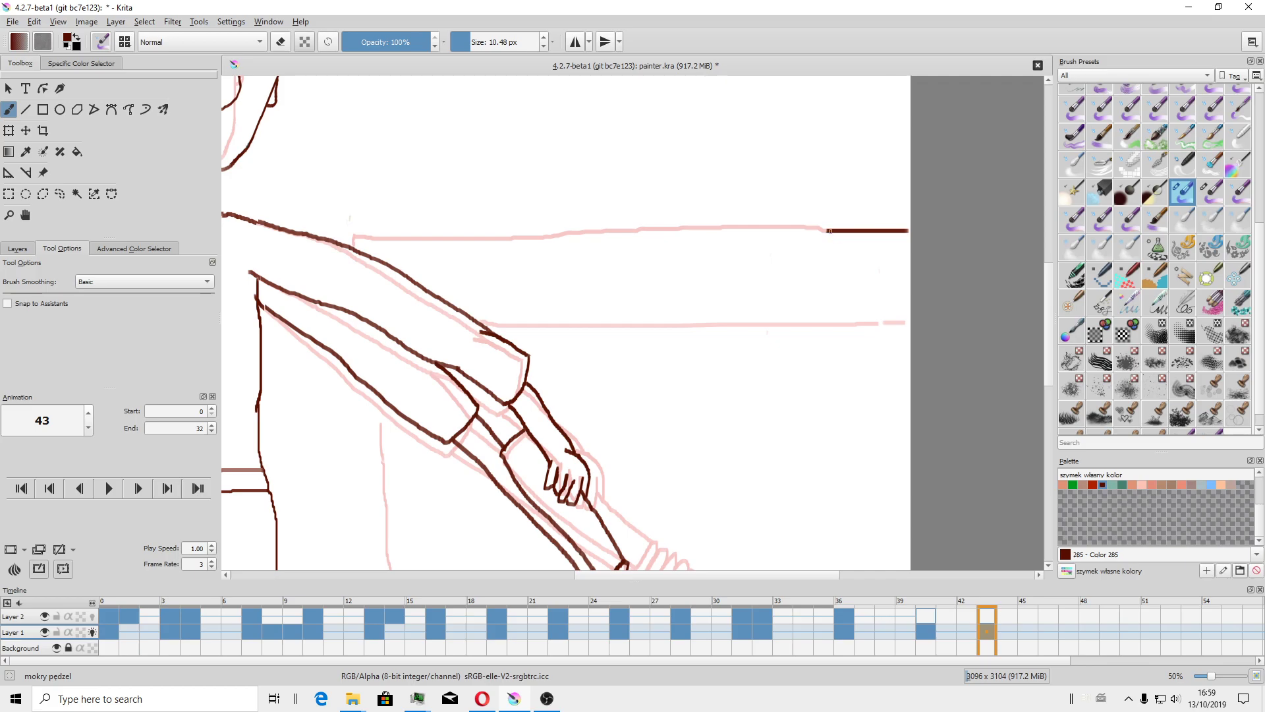
pyautogui.moveTo(815, 231); pyautogui.dragTo(359, 227)
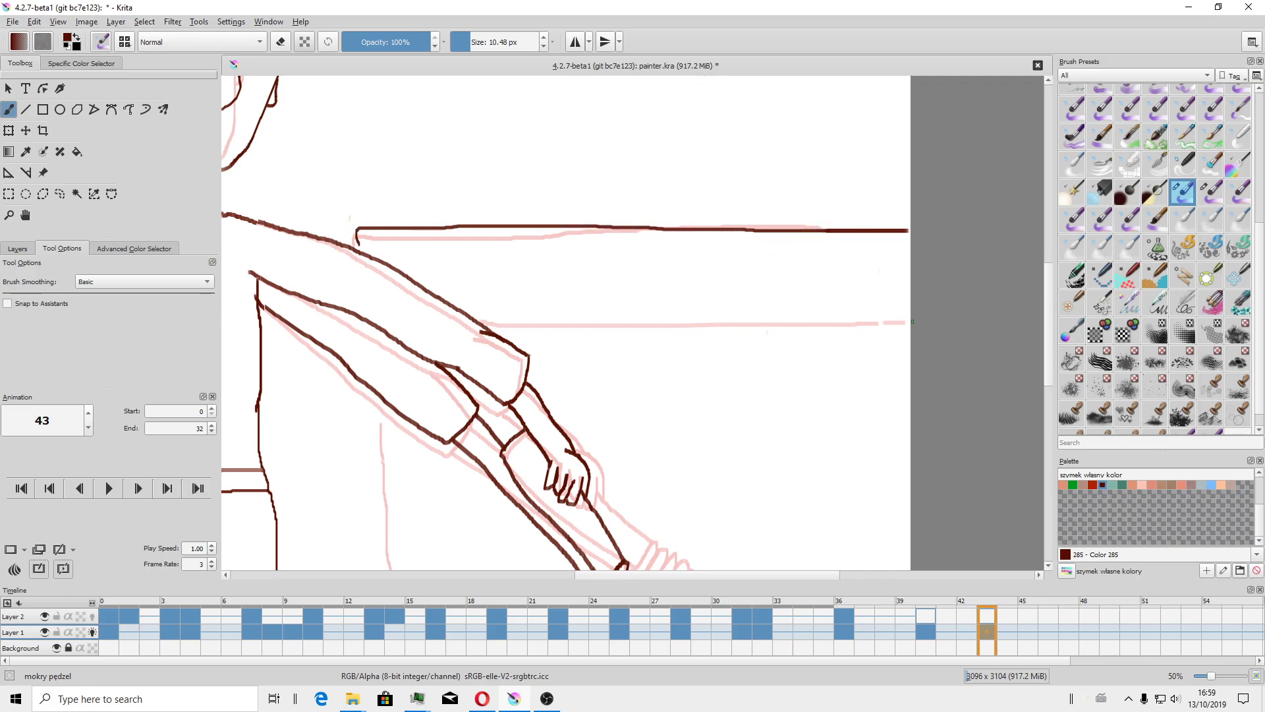
pyautogui.moveTo(907, 322); pyautogui.dragTo(507, 327)
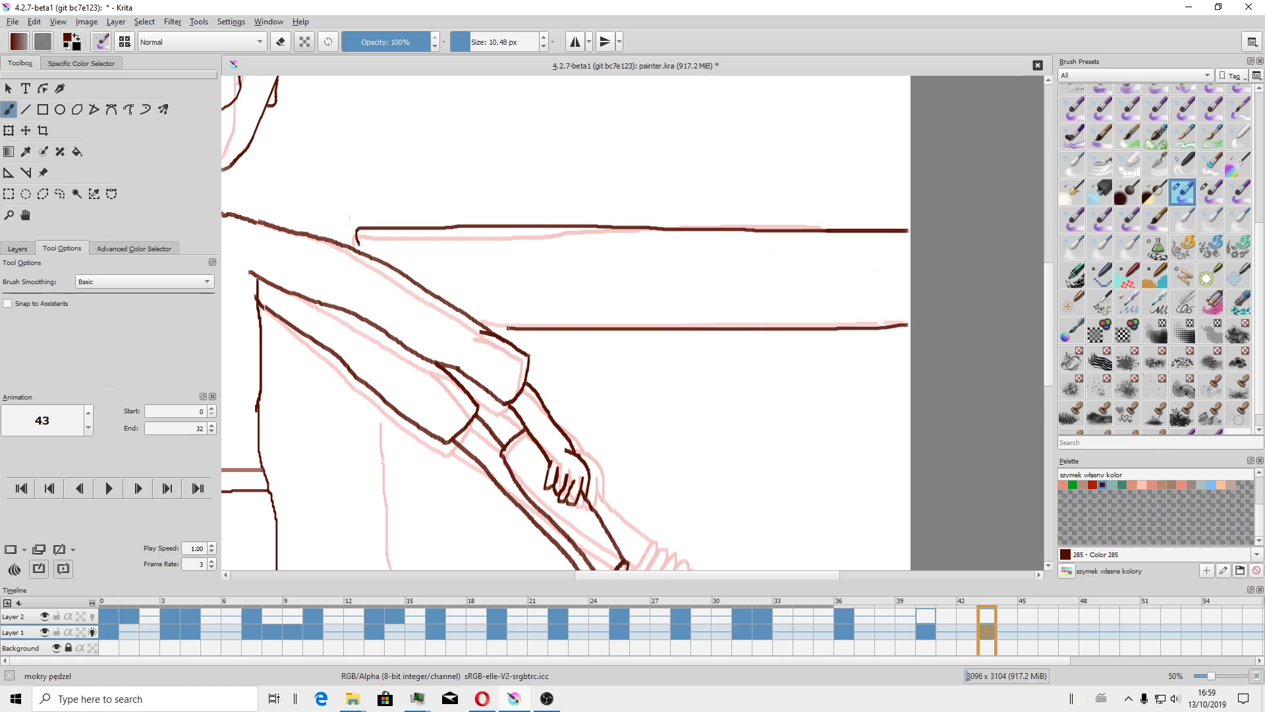
# Draw the vertical wall edge down toward the floor, redoing the first stroke.
pyautogui.scroll(-3, 504, 339)
pyautogui.scroll(-2, 468, 175)
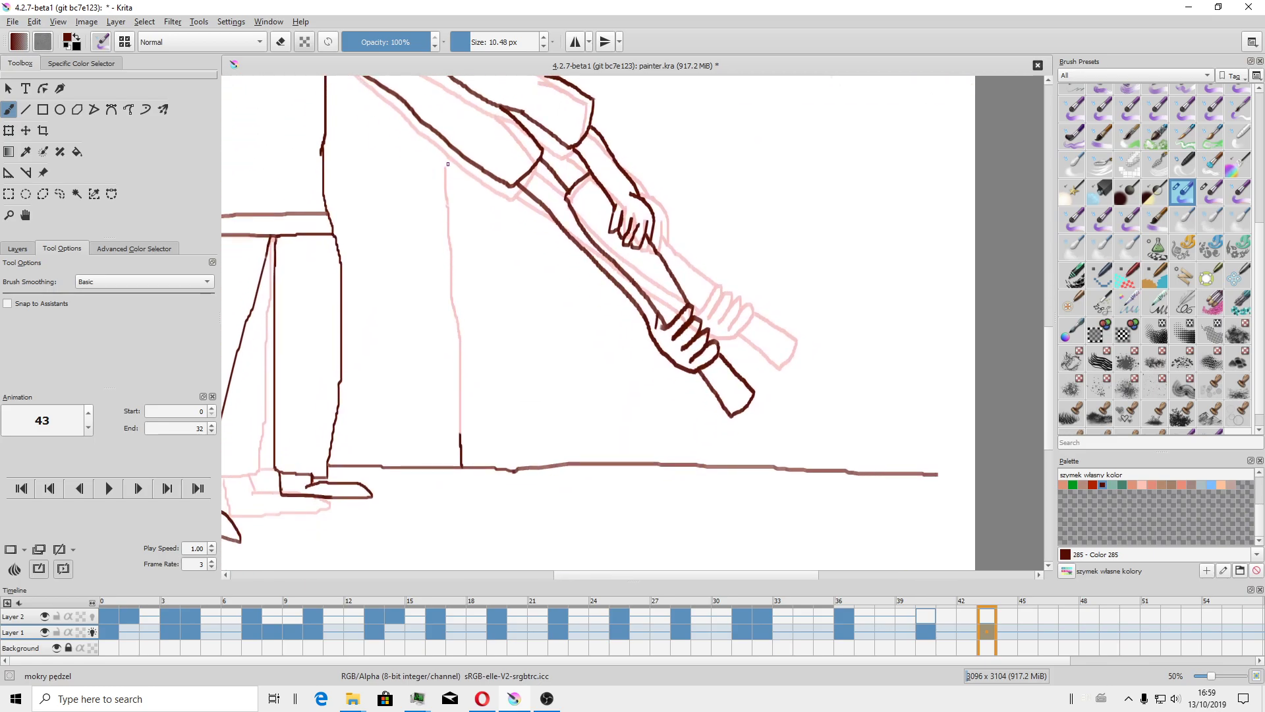
pyautogui.moveTo(447, 163); pyautogui.dragTo(460, 442)
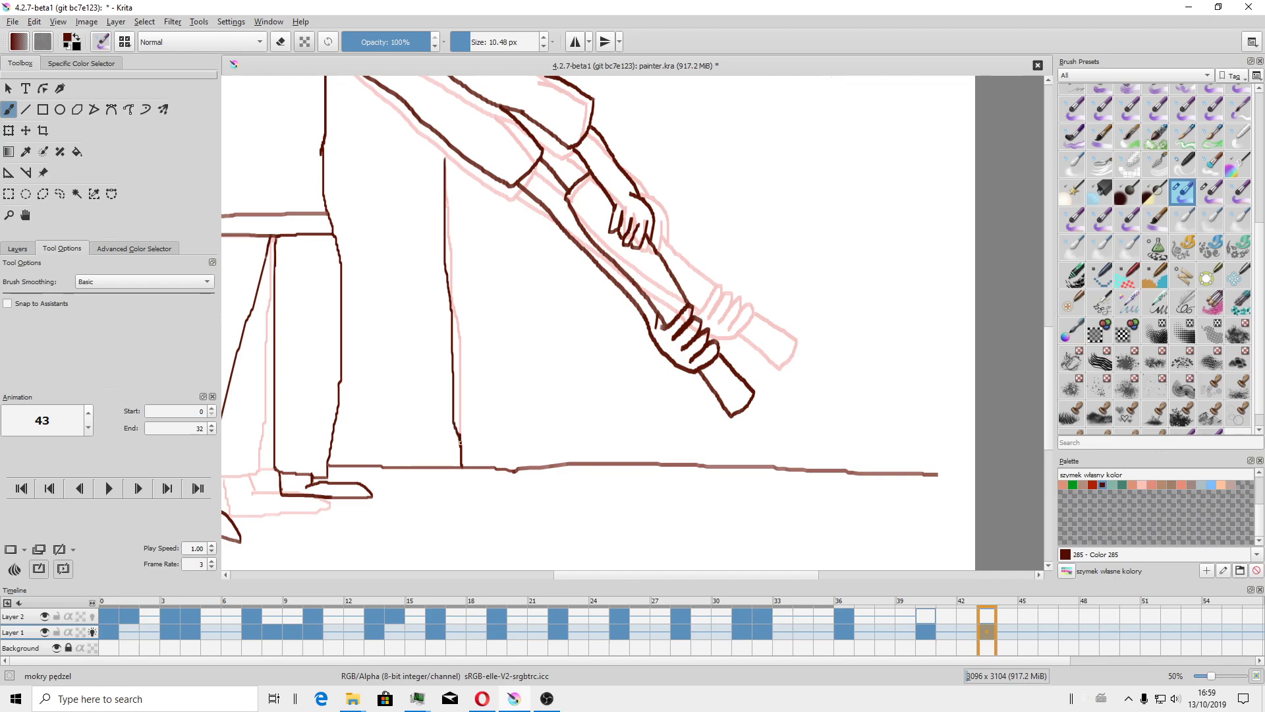
pyautogui.hotkey('ctrl', 'z')
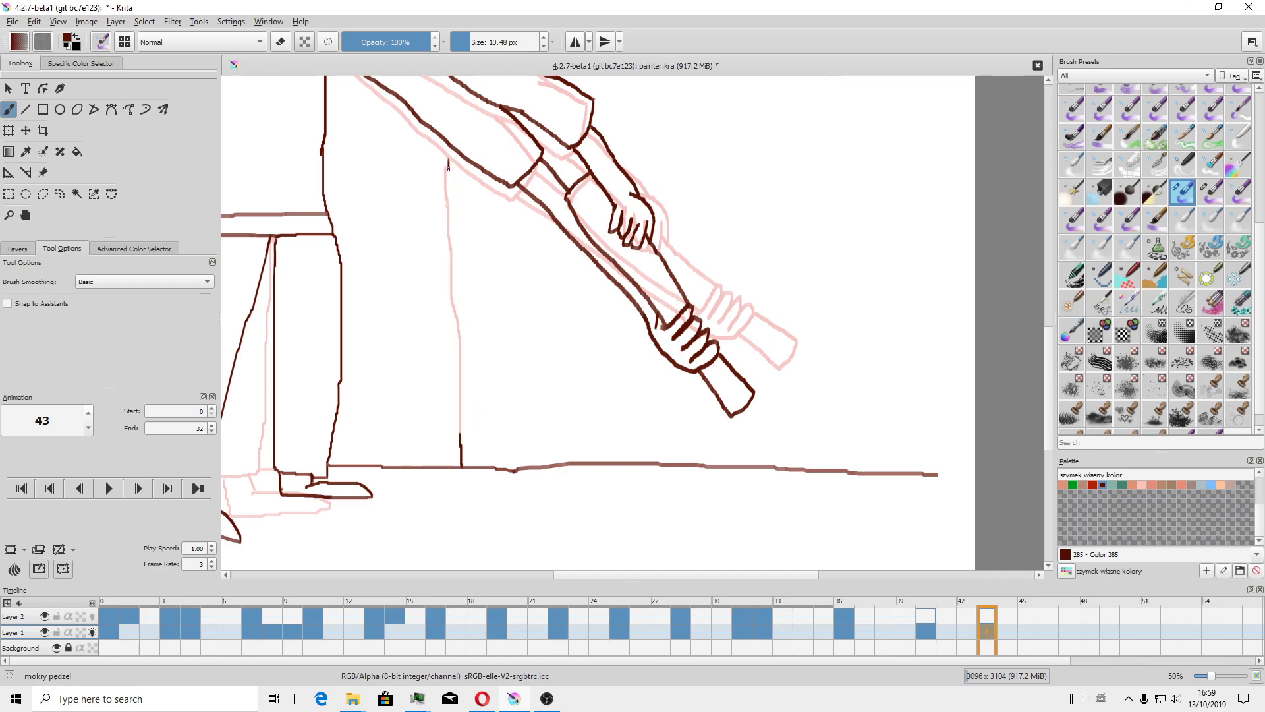
pyautogui.moveTo(447, 166); pyautogui.dragTo(453, 257)
pyautogui.moveTo(453, 316); pyautogui.dragTo(454, 379)
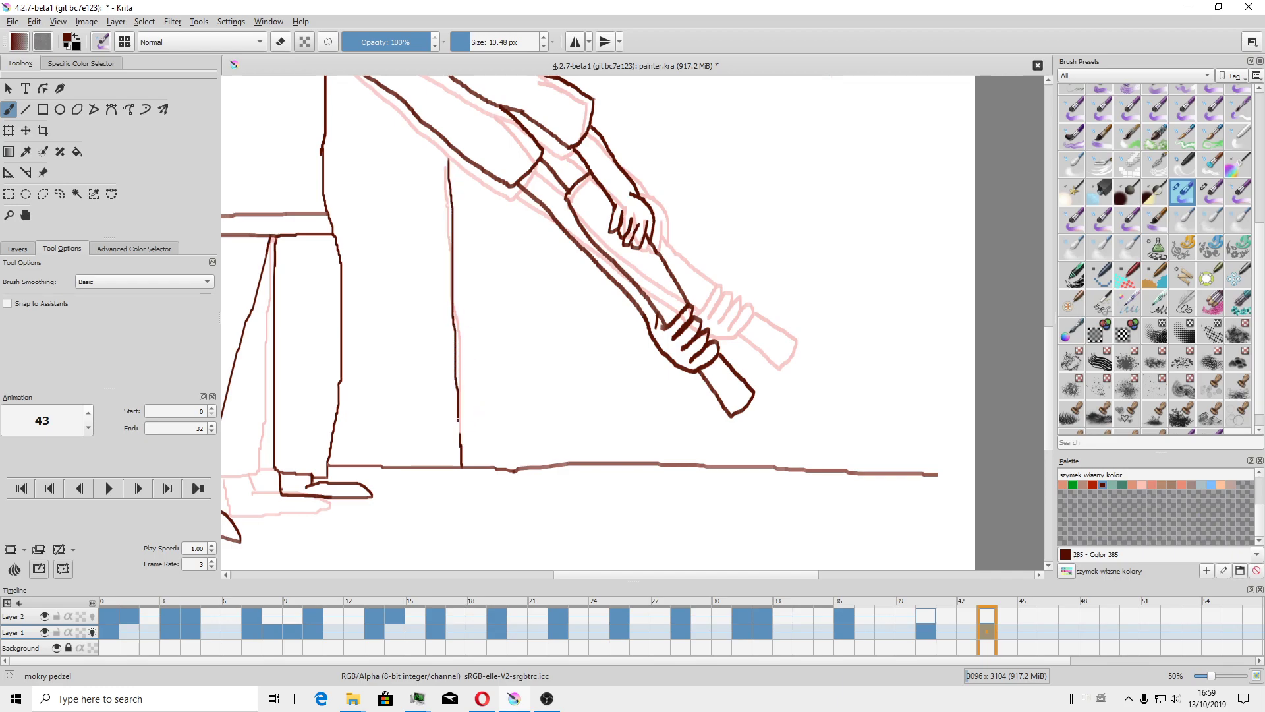
pyautogui.scroll(-2, 552, 402)
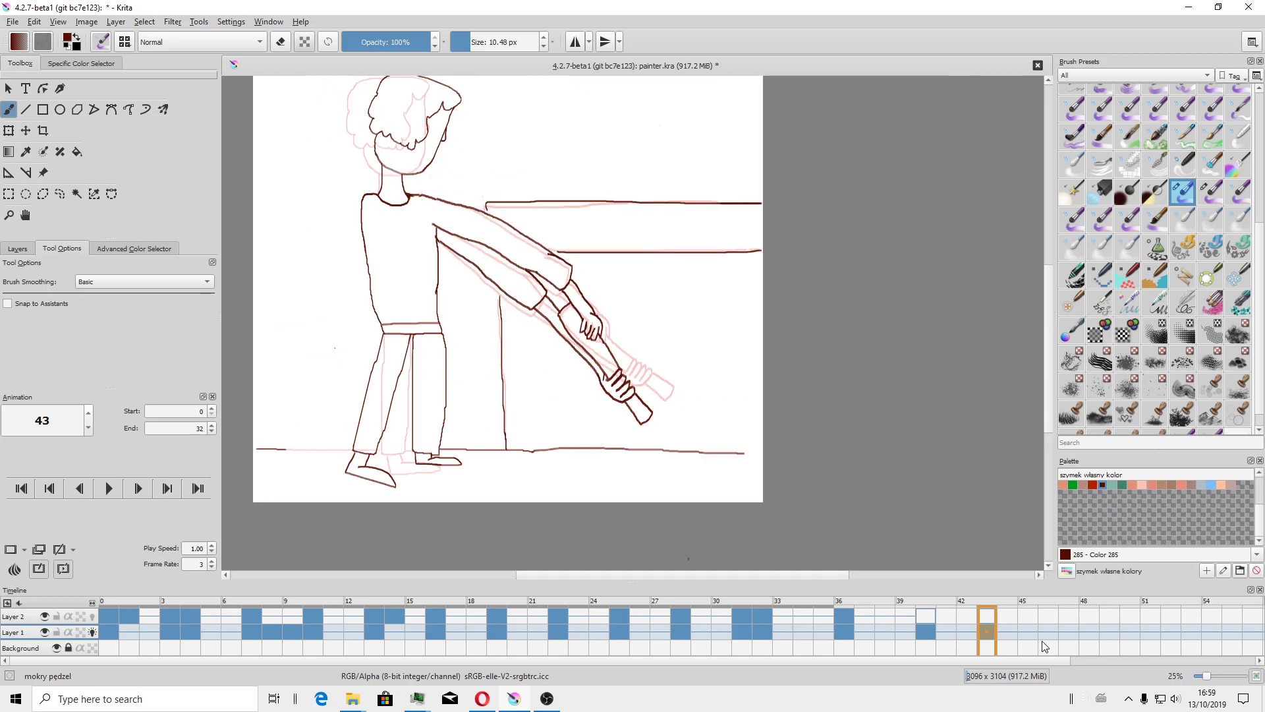
# Look at frame 36, settle on frame 40, and bring up the onion skin settings.
pyautogui.click(927, 627)
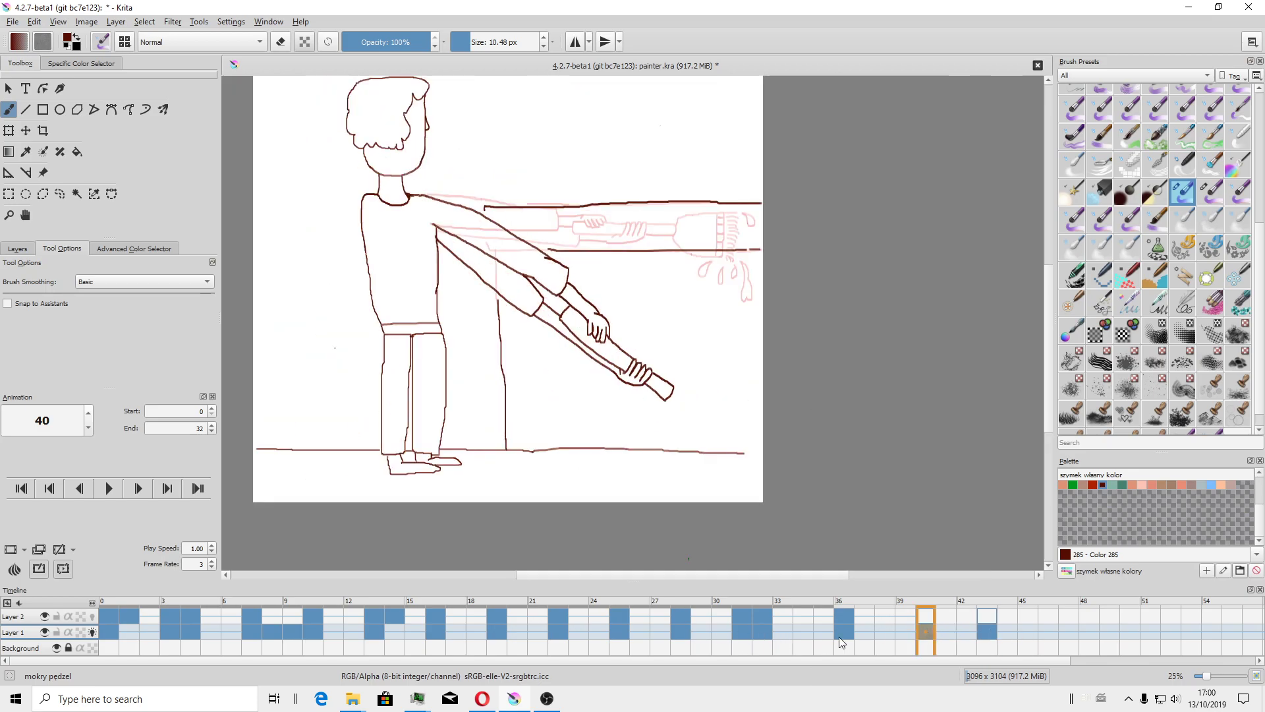
pyautogui.click(844, 635)
pyautogui.click(922, 630)
pyautogui.click(16, 570)
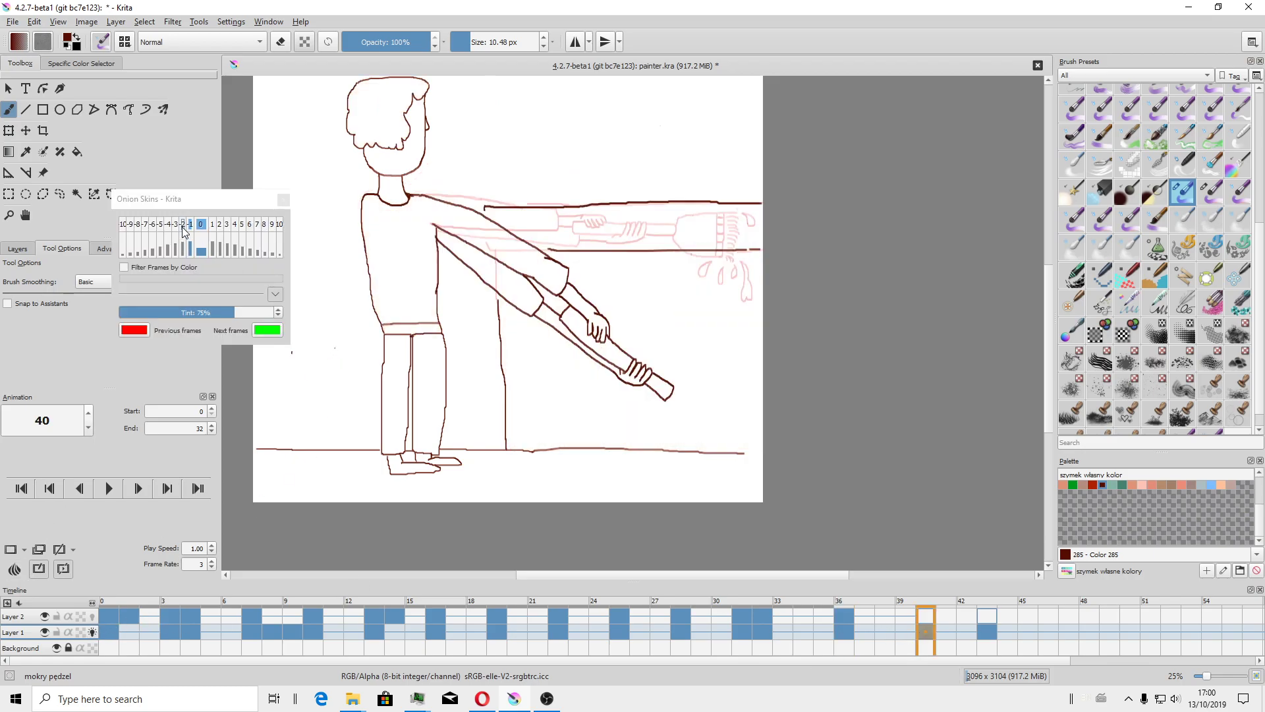
# Show onion skin -2 instead of -1, draw a broom head on frame 40, then switch to eraser.
pyautogui.click(184, 225)
pyautogui.click(191, 226)
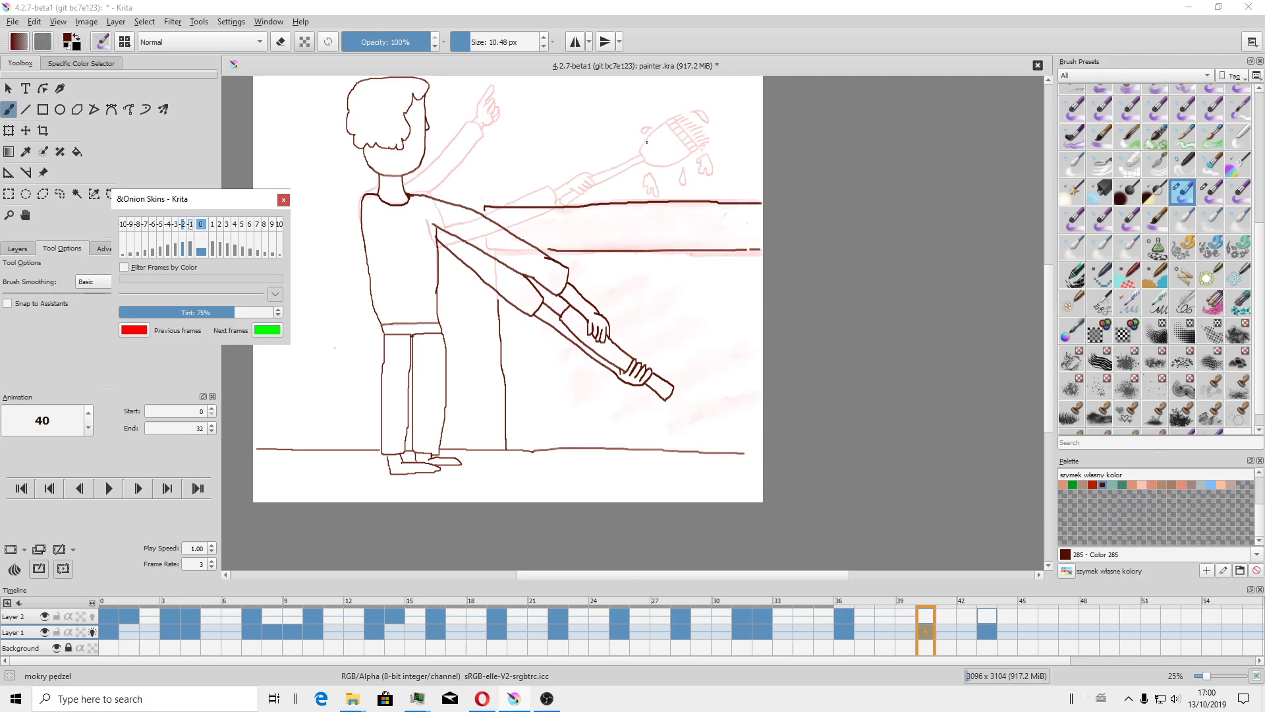
pyautogui.moveTo(666, 398); pyautogui.dragTo(663, 413)
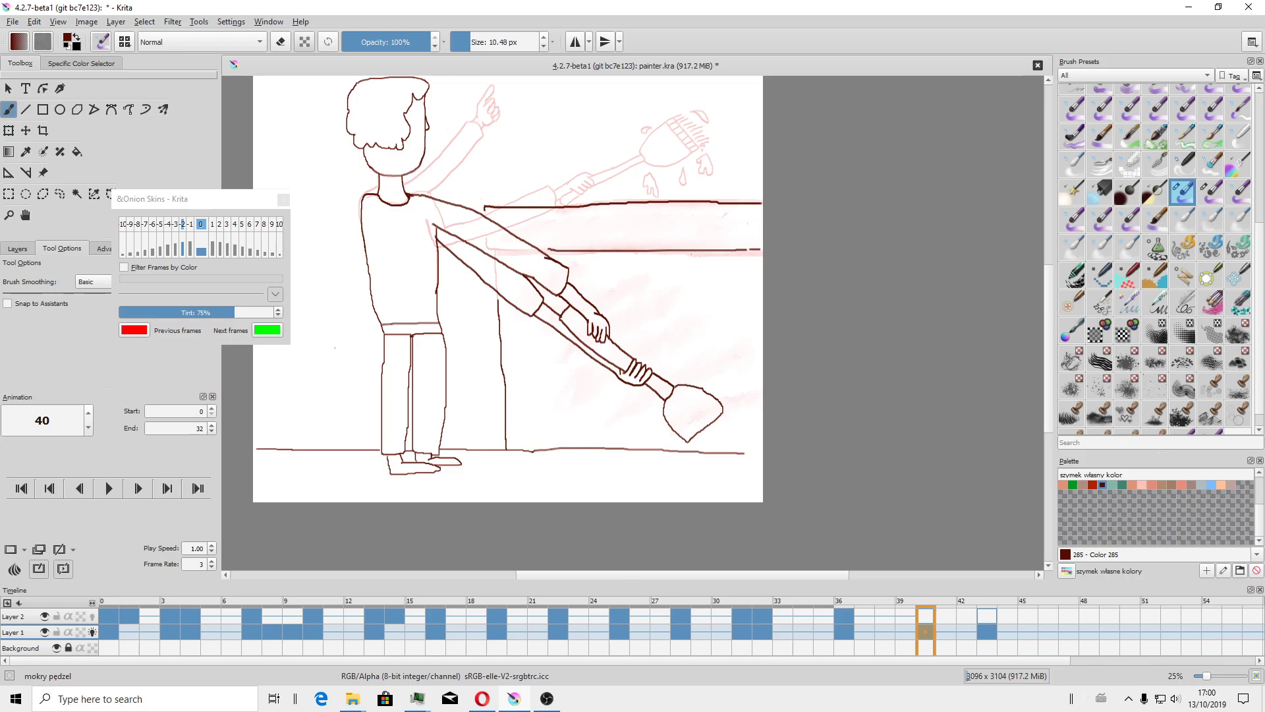
pyautogui.press('e')
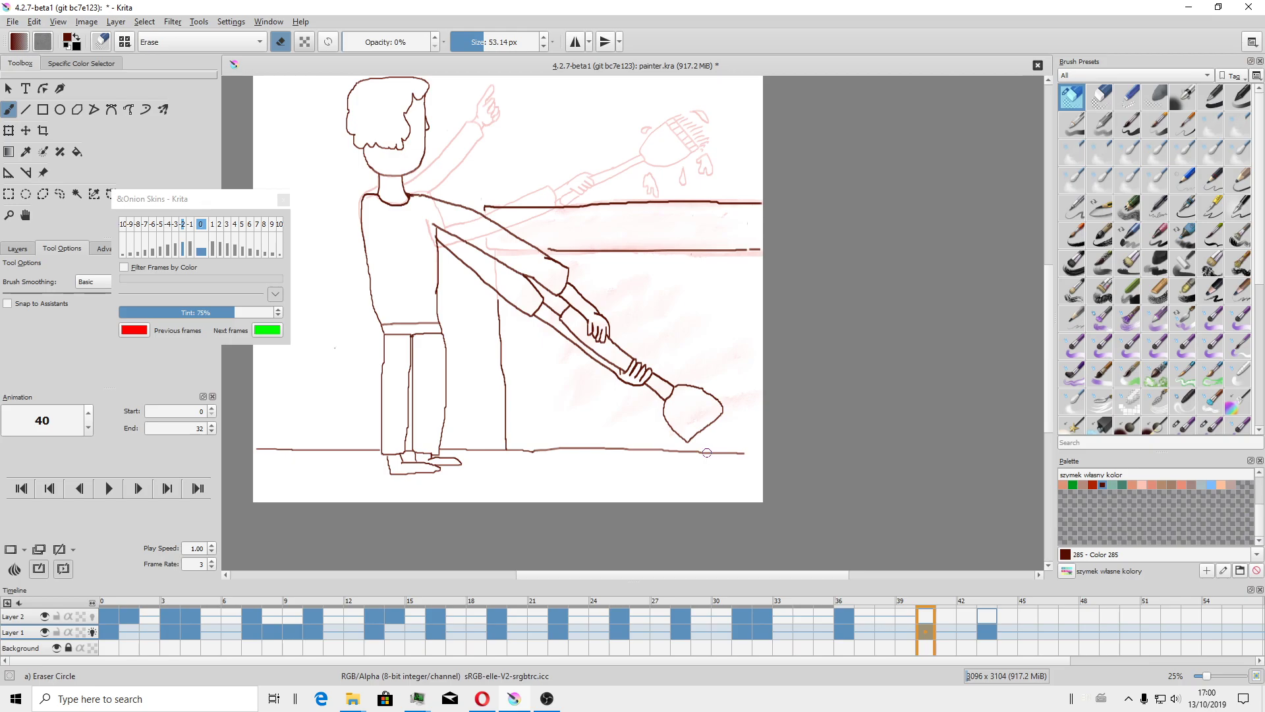
# Erase the right end of the floor line with the eraser at 100% opacity.
pyautogui.scroll(1, 719, 472)
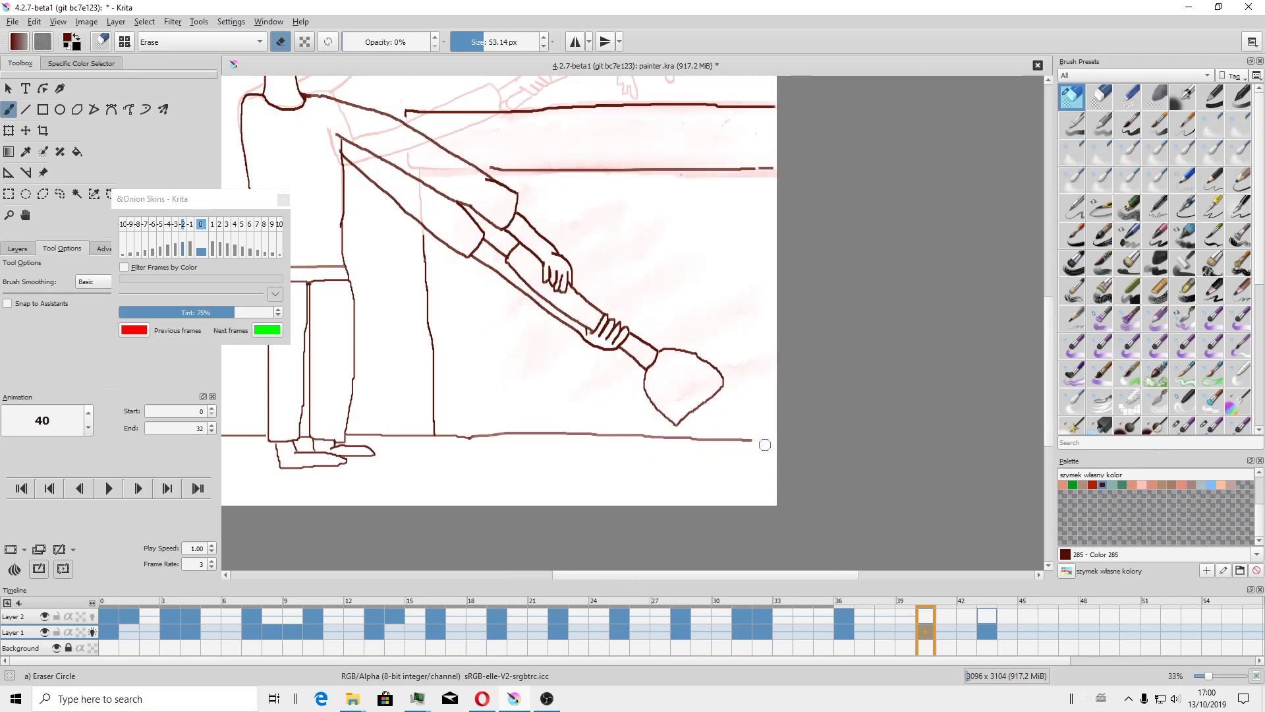
pyautogui.moveTo(359, 42); pyautogui.dragTo(432, 42)
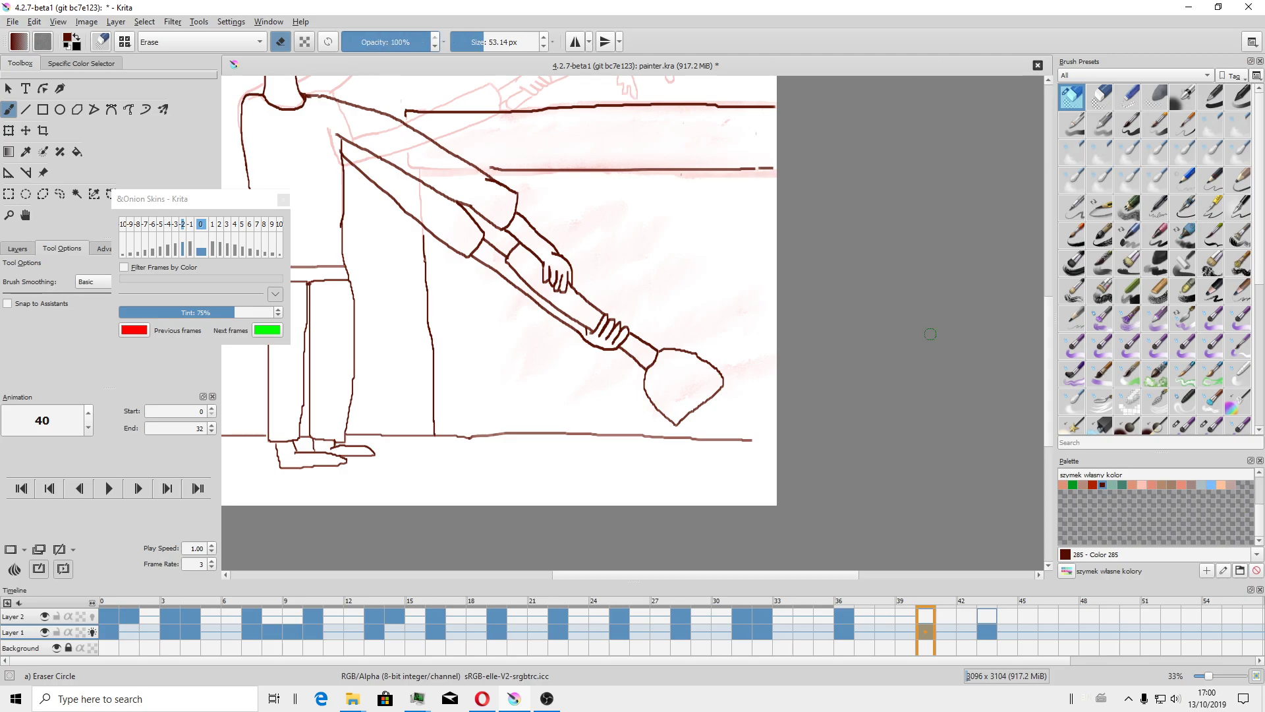
pyautogui.moveTo(752, 436); pyautogui.dragTo(655, 437)
# With the mokry_pedzel_1 brush, draw a short stroke linking the broom head's tip to the floor.
pyautogui.scroll(-3, 1176, 339)
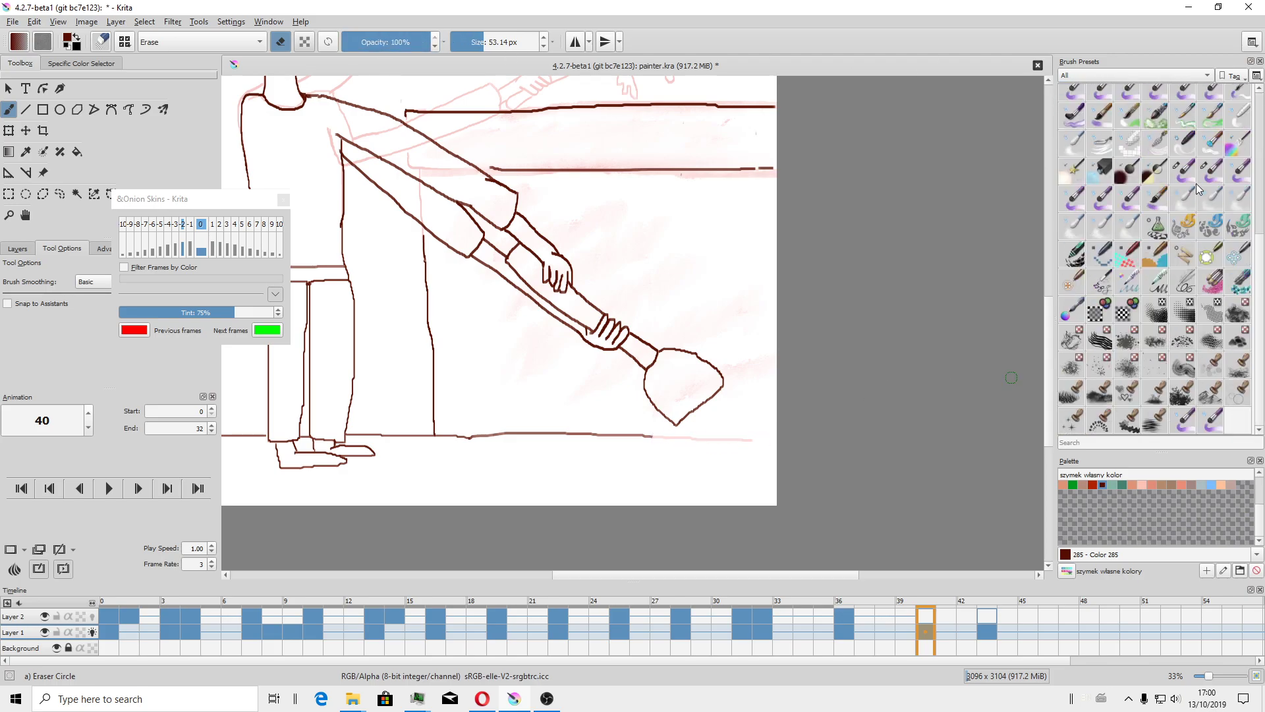
pyautogui.rightClick(1211, 170)
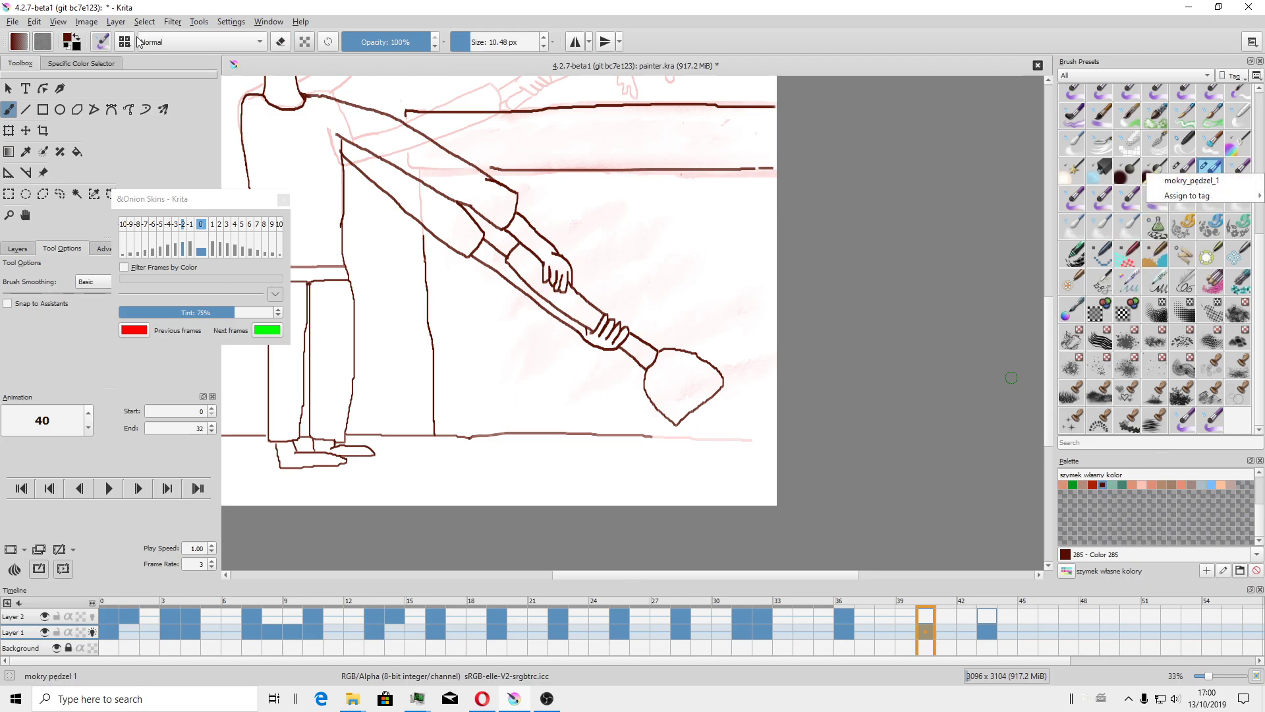
pyautogui.click(718, 353)
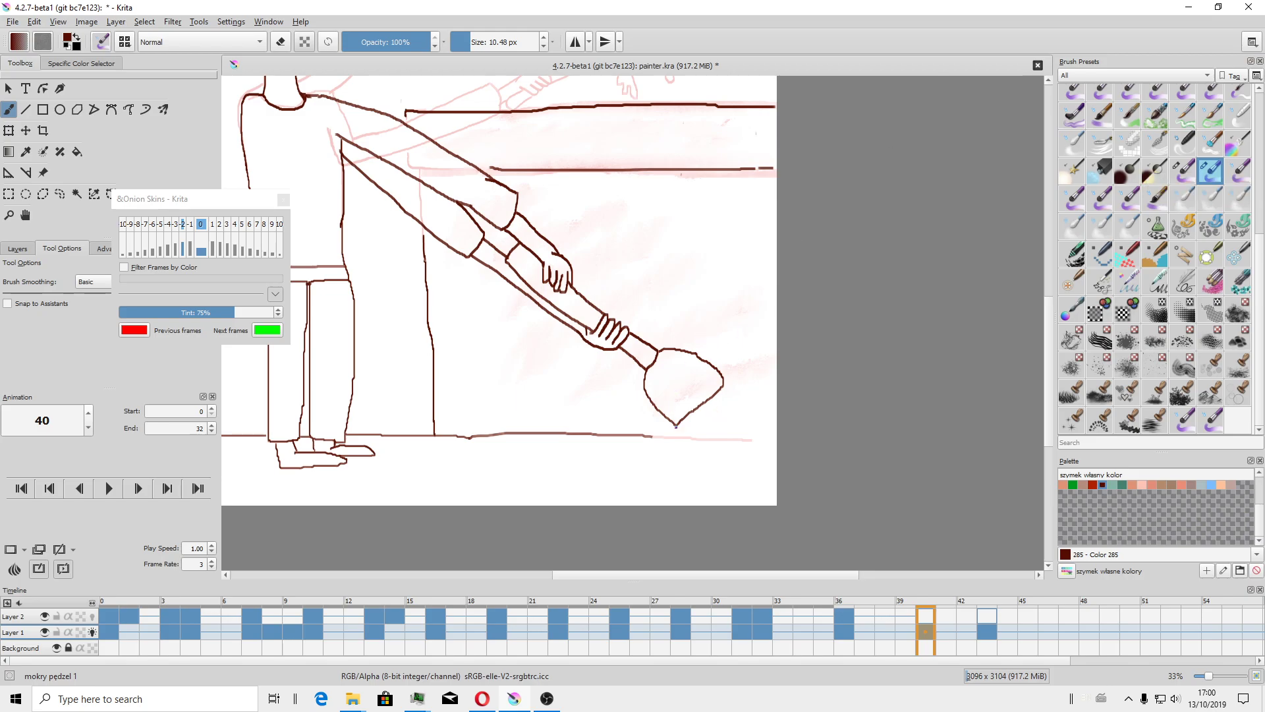
pyautogui.moveTo(676, 424)
pyautogui.mouseDown()
pyautogui.moveTo(686, 436)
pyautogui.moveTo(731, 402)
pyautogui.mouseUp()
# Zoom out to about 17% and centre frame 40's full figure and broom on screen.
pyautogui.scroll(-2, 731, 399)
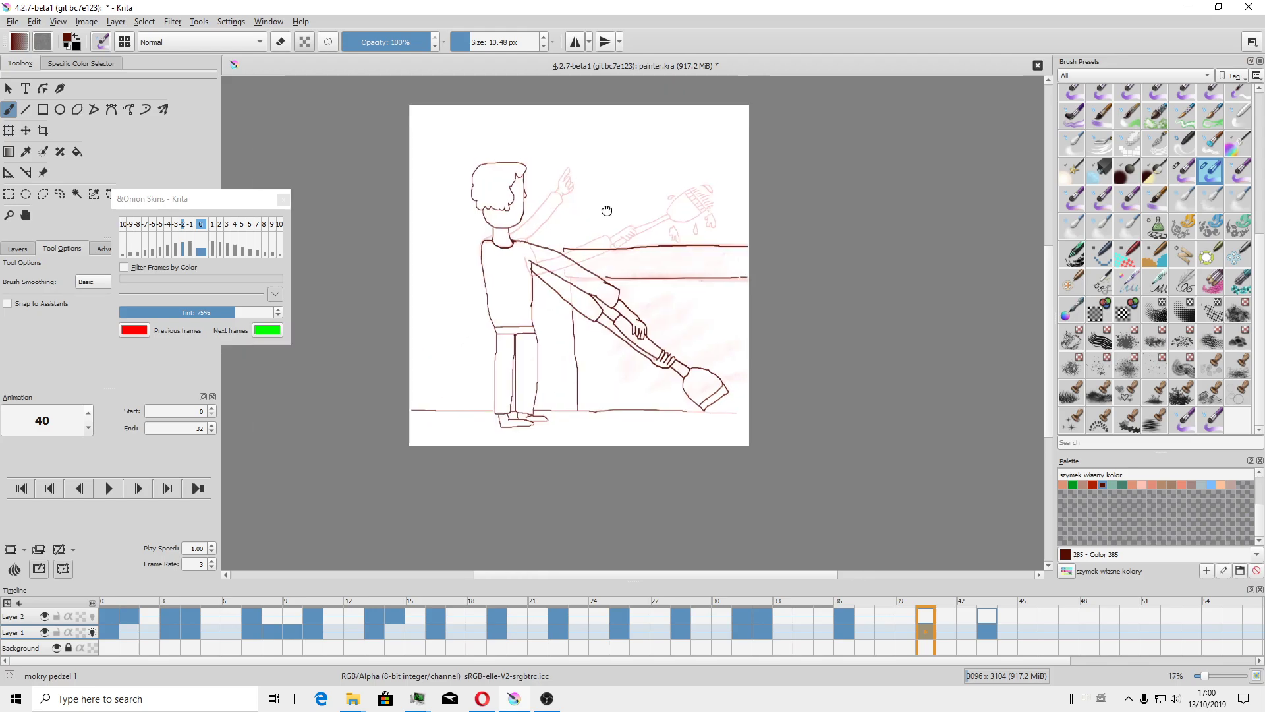
pyautogui.moveTo(608, 206)
pyautogui.mouseDown()
pyautogui.moveTo(498, 232)
pyautogui.moveTo(516, 244)
pyautogui.mouseUp()
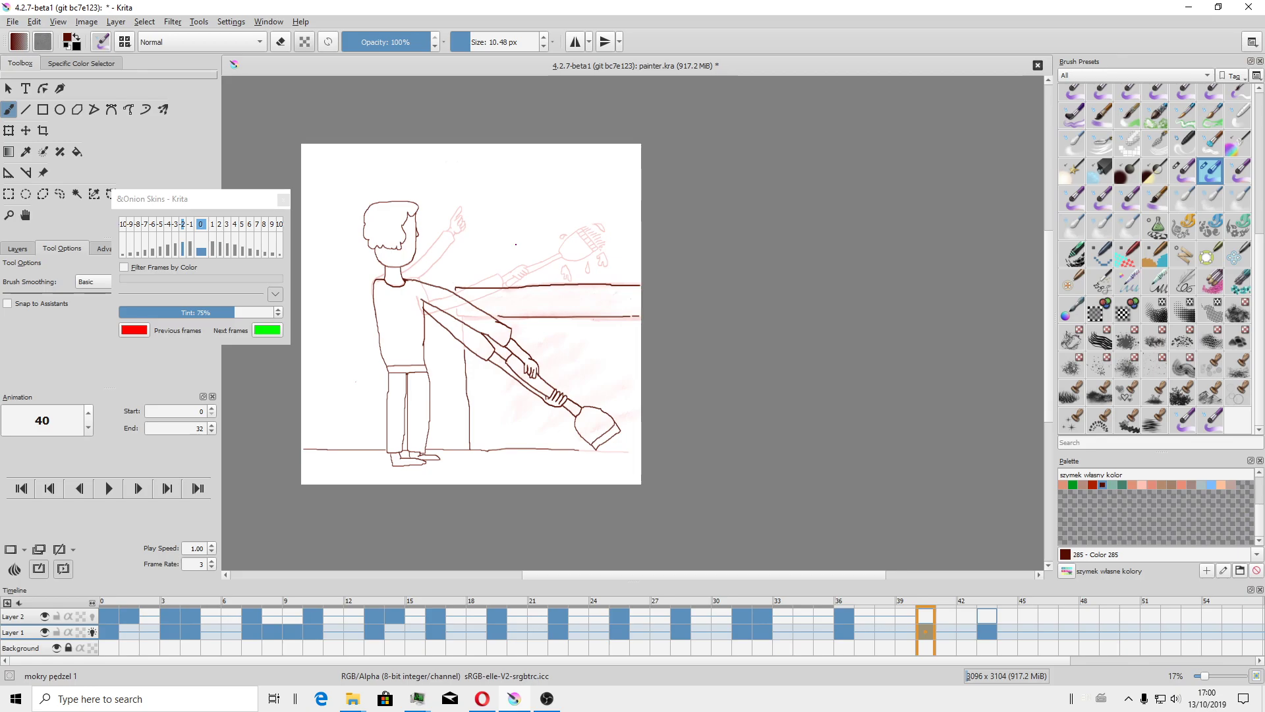